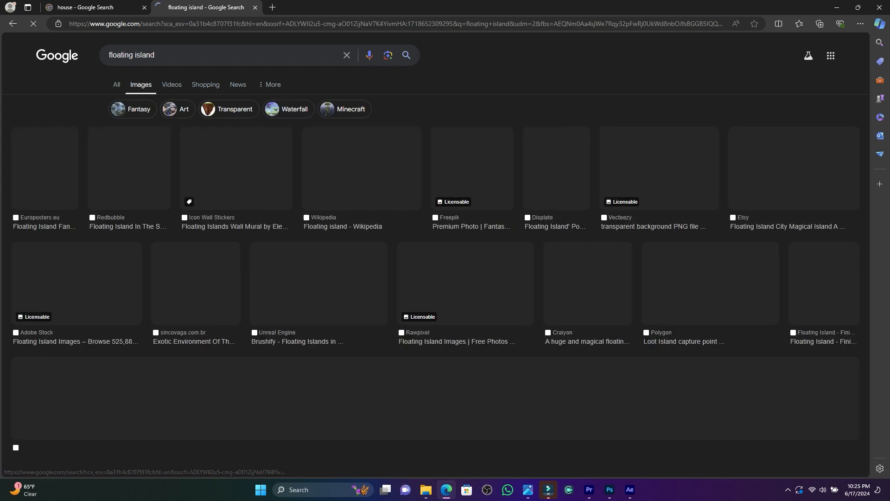
Browse the floating island image results and preview the realistic flat-topped floating island from Pinterest.
scroll(466, 142, down, 3)
scroll(780, 227, down, 8)
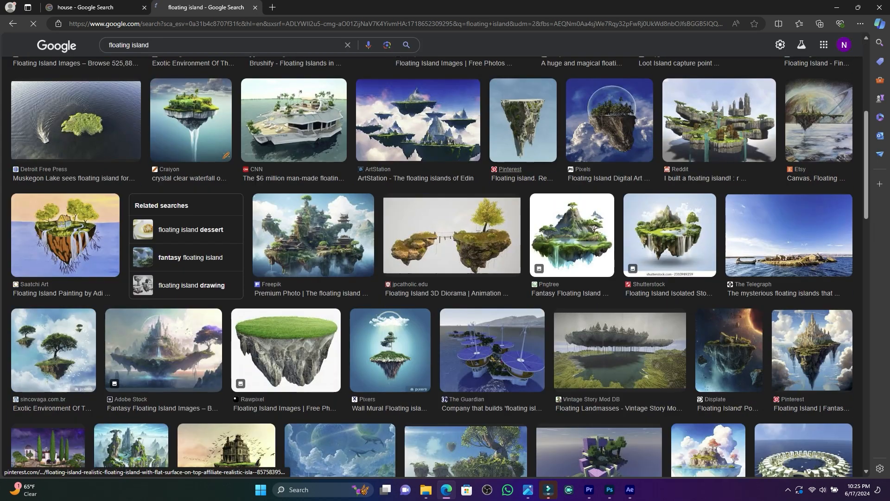
scroll(506, 176, down, 3)
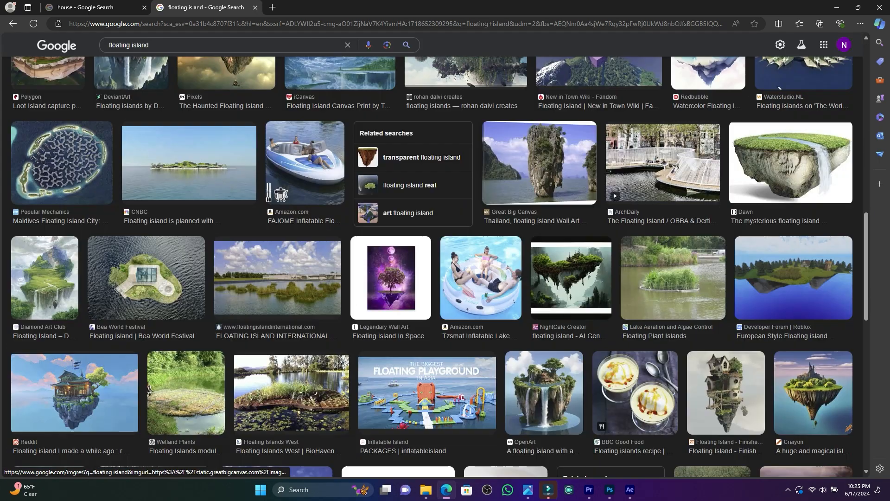
scroll(539, 163, down, 2)
scroll(540, 162, up, 6)
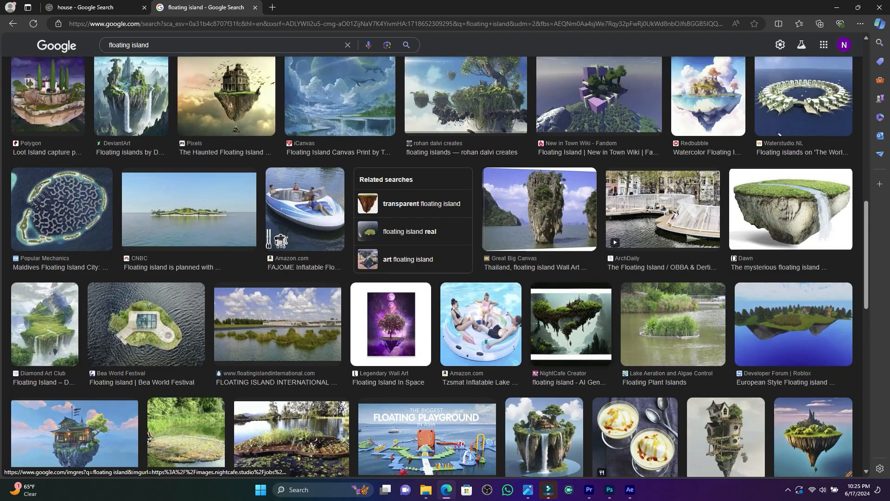
scroll(541, 232, up, 5)
click(533, 128)
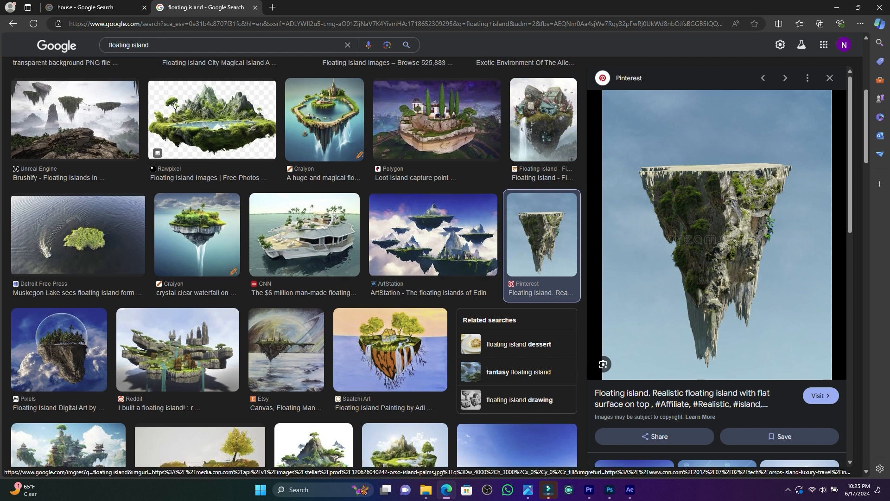
scroll(302, 301, down, 6)
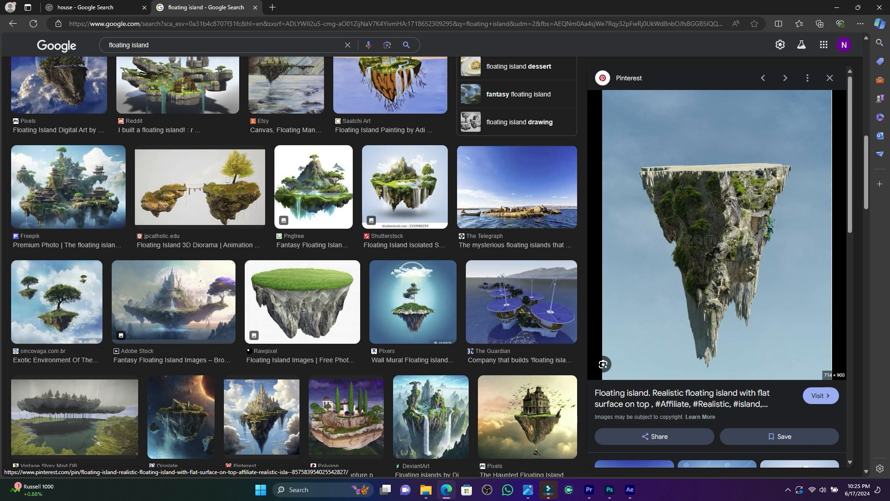
Browse the house image results and preview the Freepik house on a transparent background along with its related images.
click(86, 7)
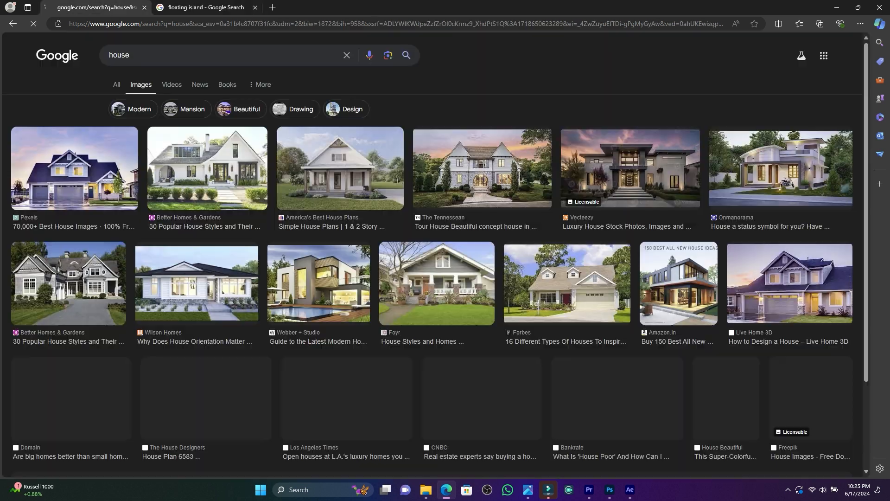
scroll(178, 215, down, 5)
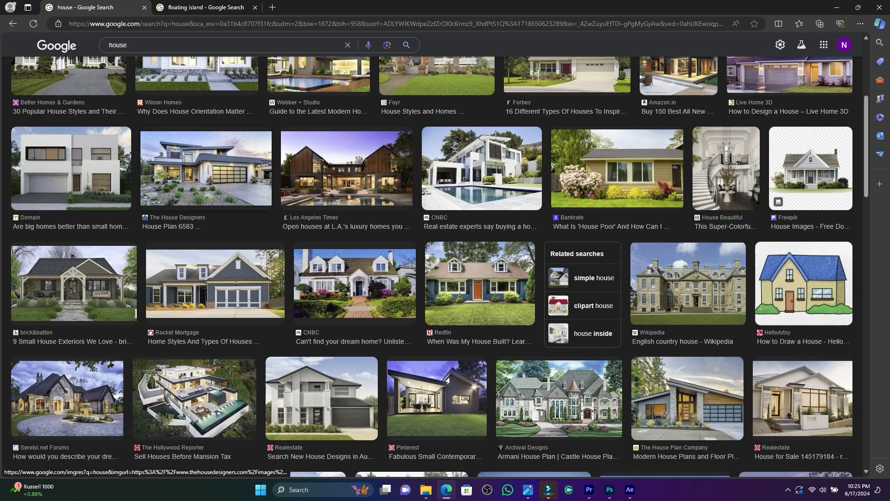
scroll(177, 214, down, 5)
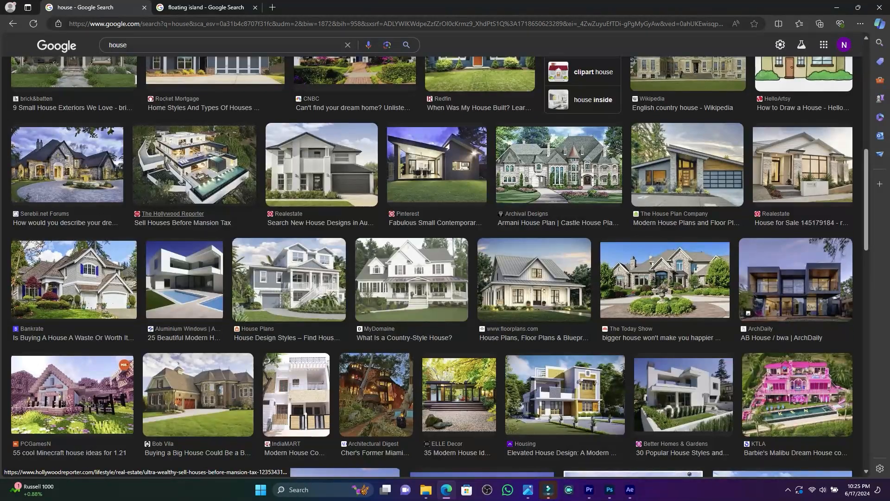
scroll(178, 214, down, 2)
scroll(394, 229, up, 10)
click(805, 306)
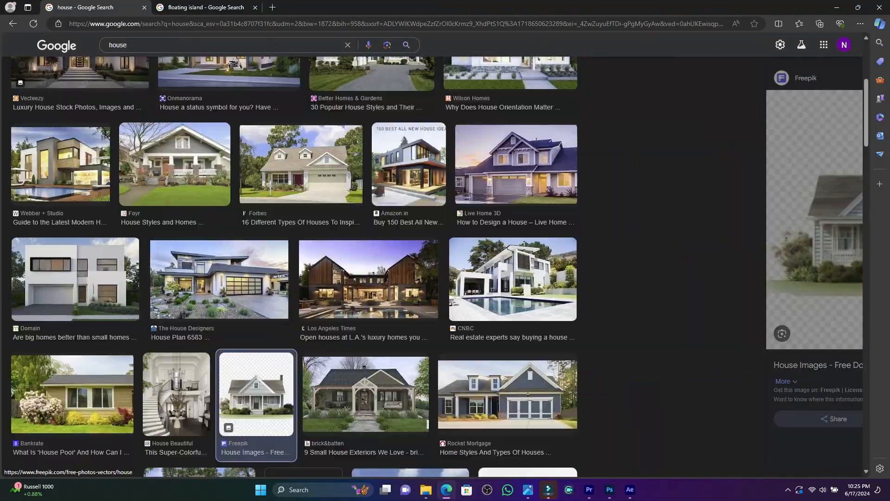
scroll(718, 267, down, 7)
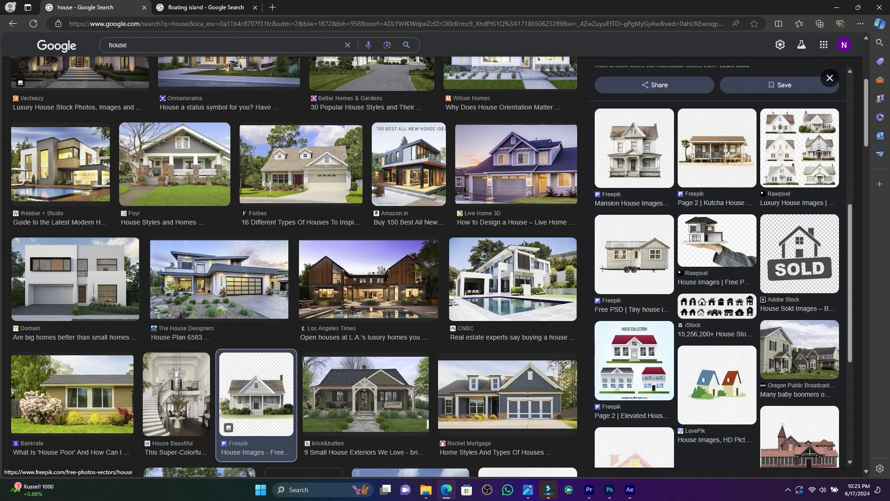
scroll(716, 266, down, 4)
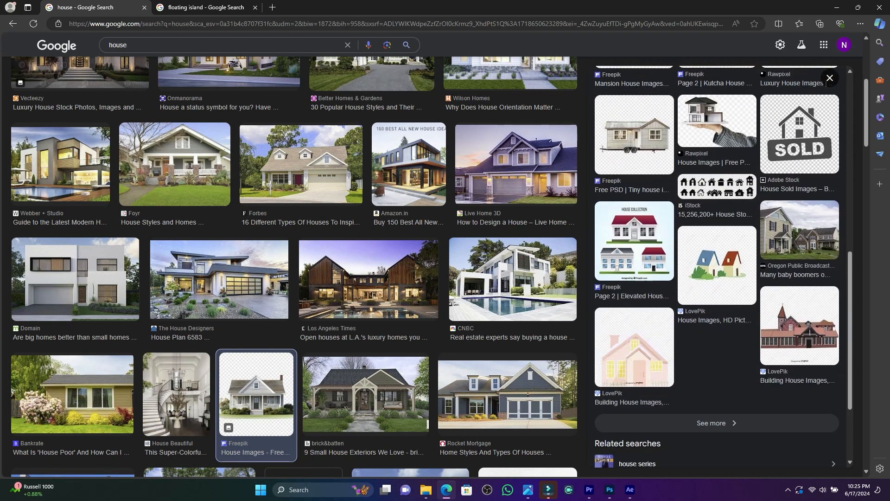
scroll(717, 116, up, 3)
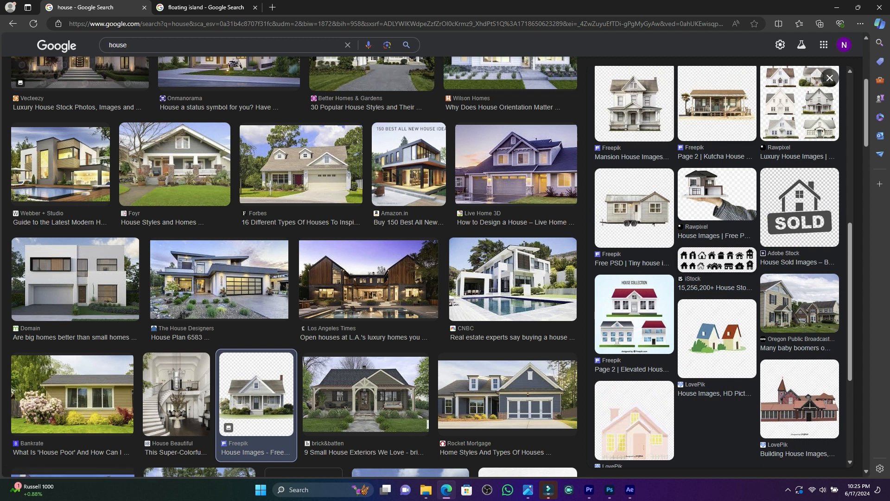
Preview the related Kutcha House image from Freepik and look through its similar house cutouts.
click(717, 104)
scroll(717, 264, down, 10)
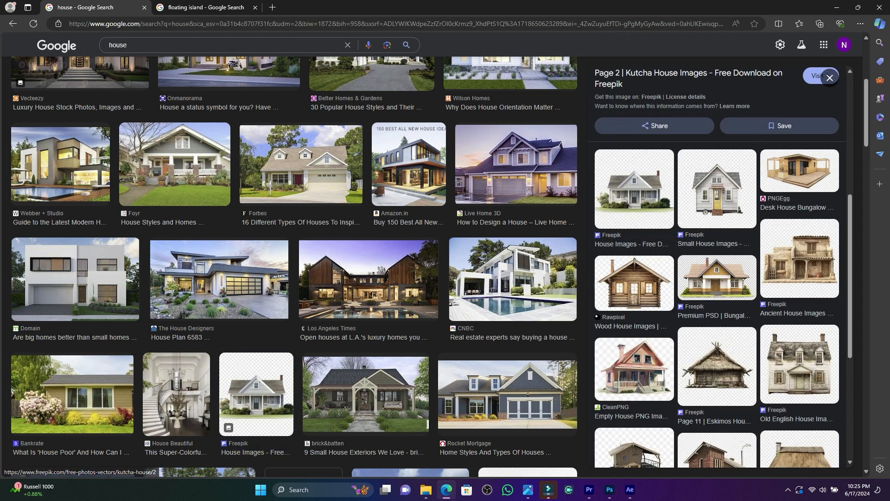
scroll(714, 149, down, 2)
scroll(714, 149, up, 3)
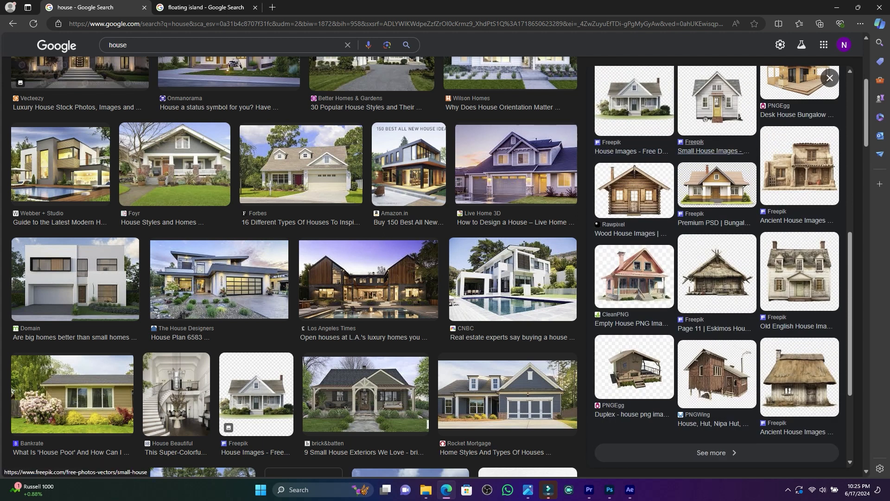
scroll(714, 149, down, 3)
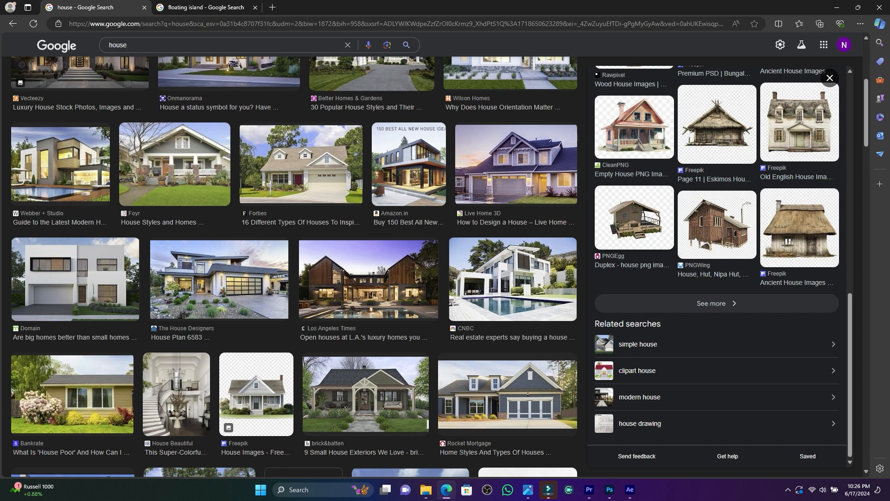
Switch to Photoshop and open the house PNG and image.jpg together from the floating island folder.
key(alt+Tab)
key(alt+Tab)
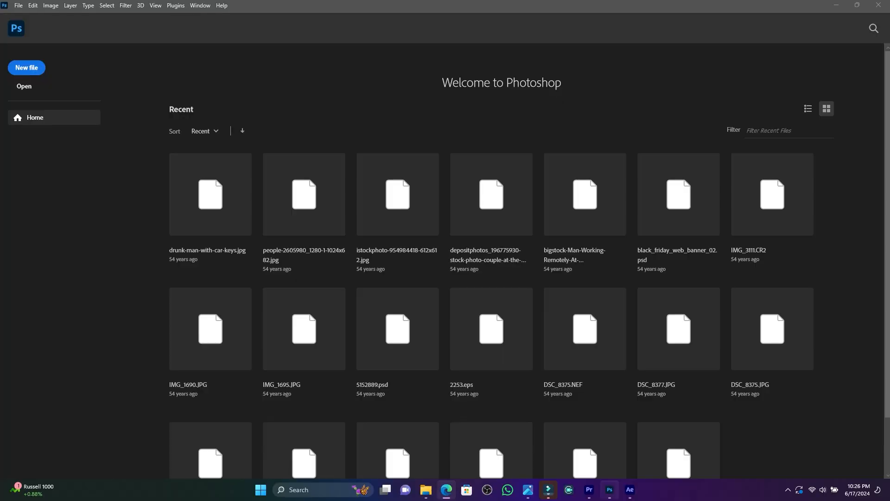
click(24, 85)
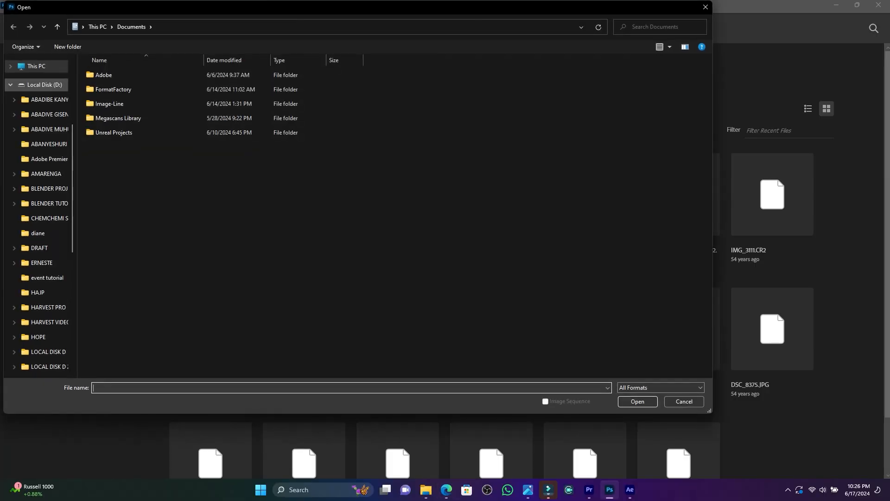
scroll(37, 157, up, 2)
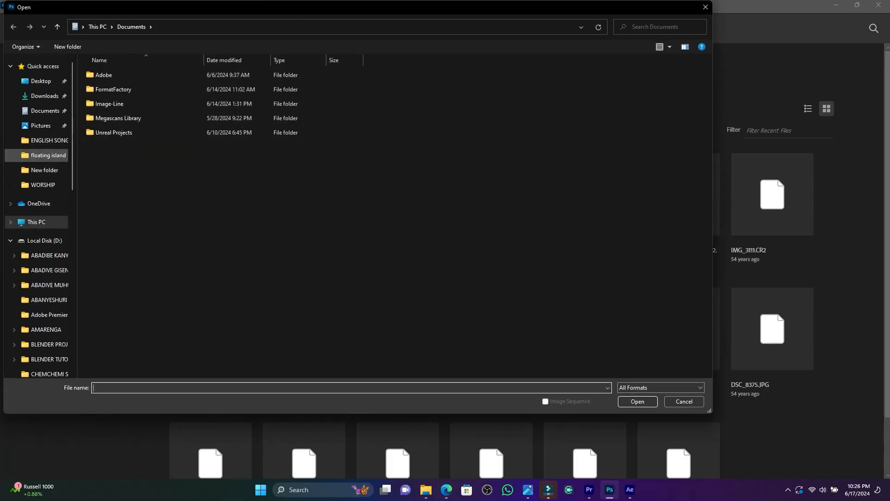
click(47, 155)
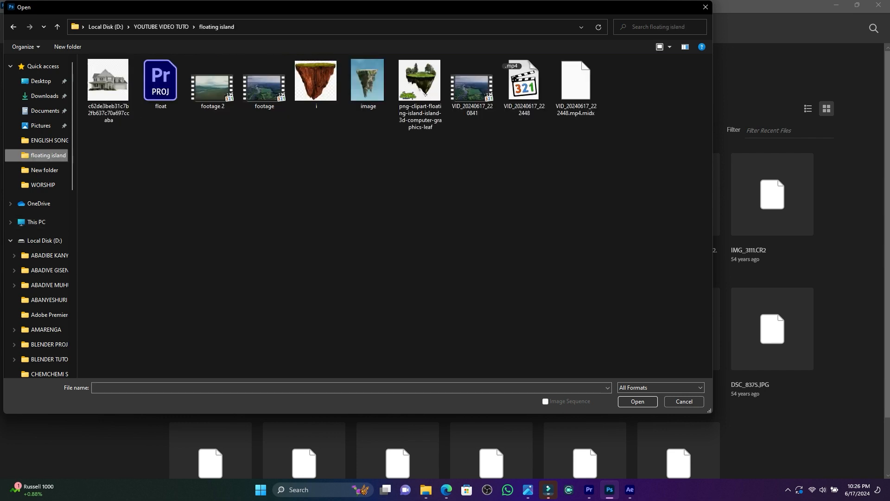
click(368, 84)
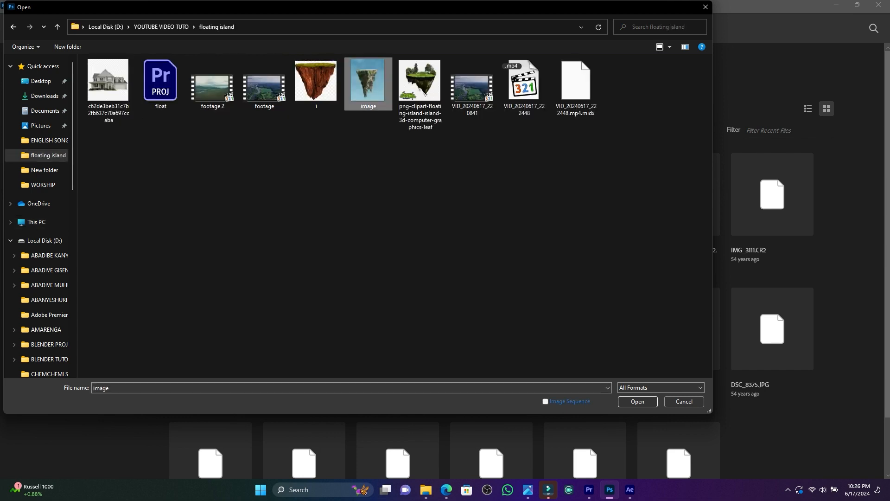
ctrl+click(108, 84)
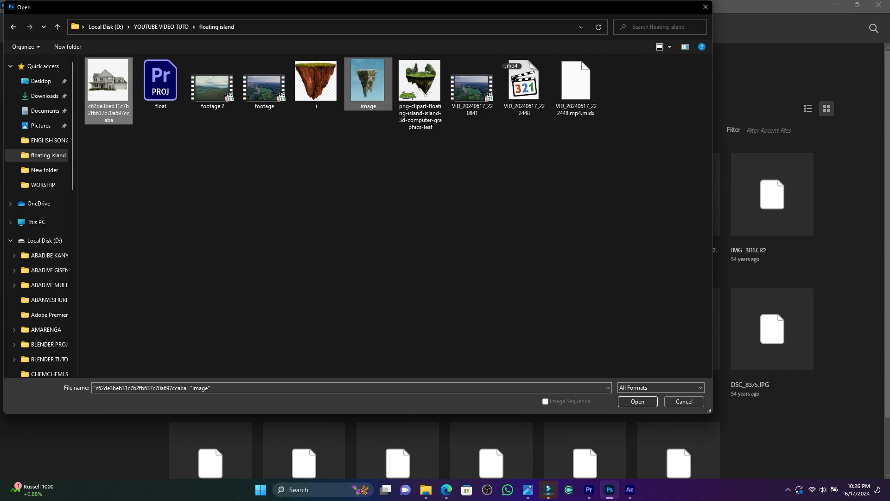
key(Return)
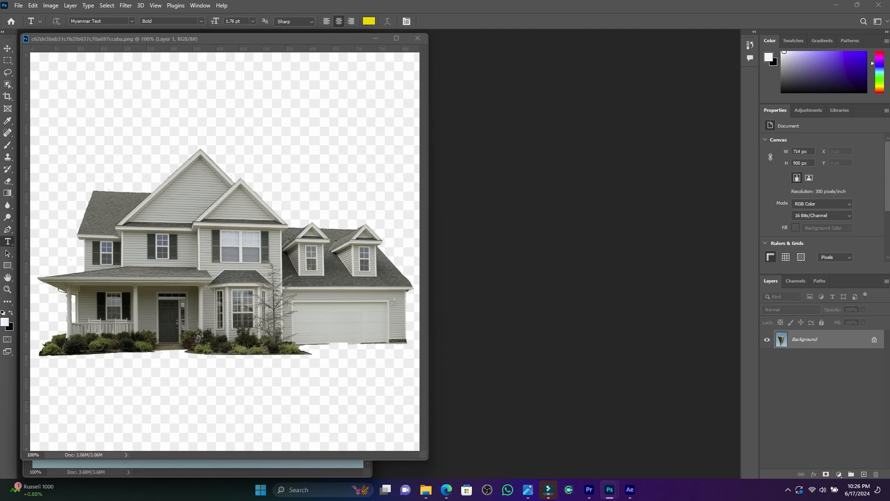
Move the two document windows so the whole island image is in front with the house partly visible beside it.
drag(185, 39, 448, 48)
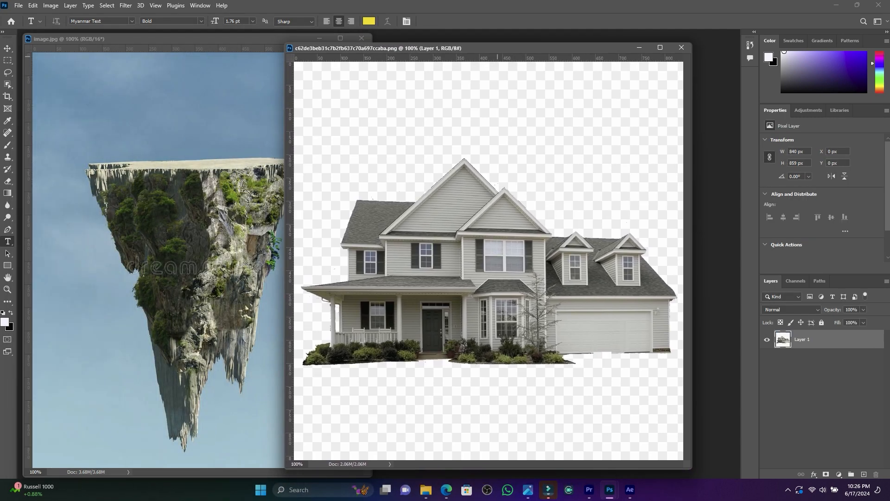
drag(139, 39, 269, 35)
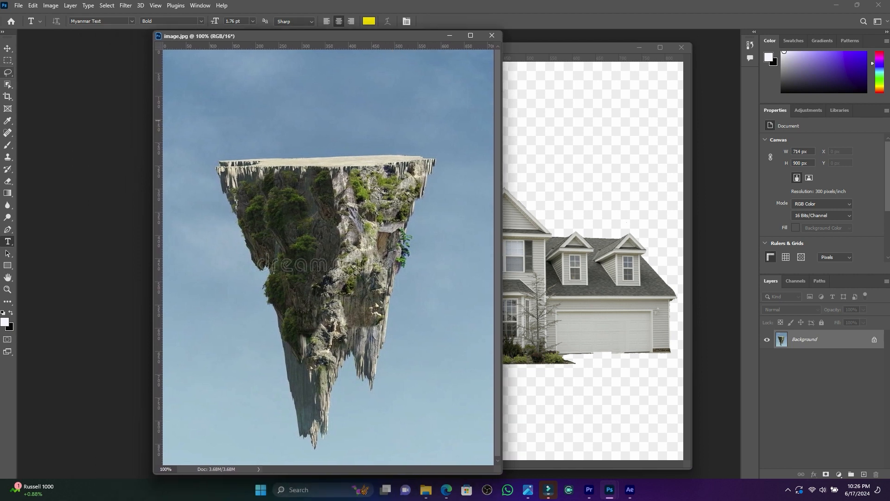
Try selecting the floating island with Quick Selection strokes over the rock, and clear the selection.
click(7, 84)
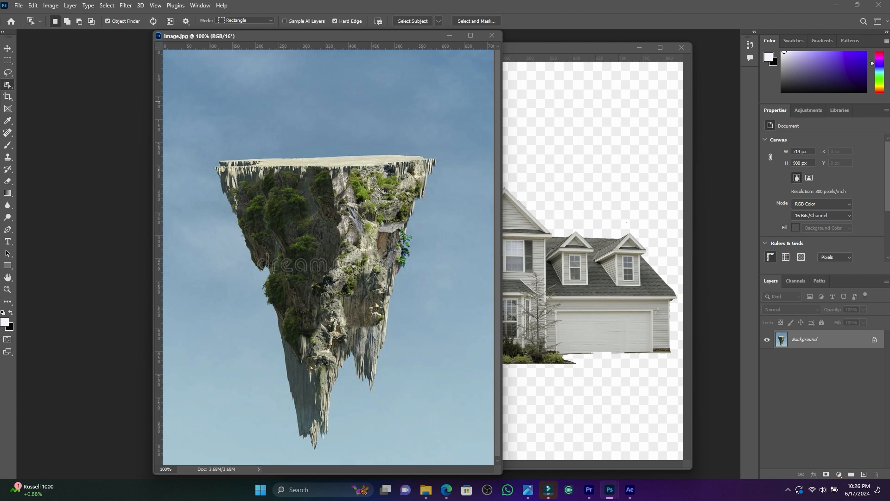
key(shift+w)
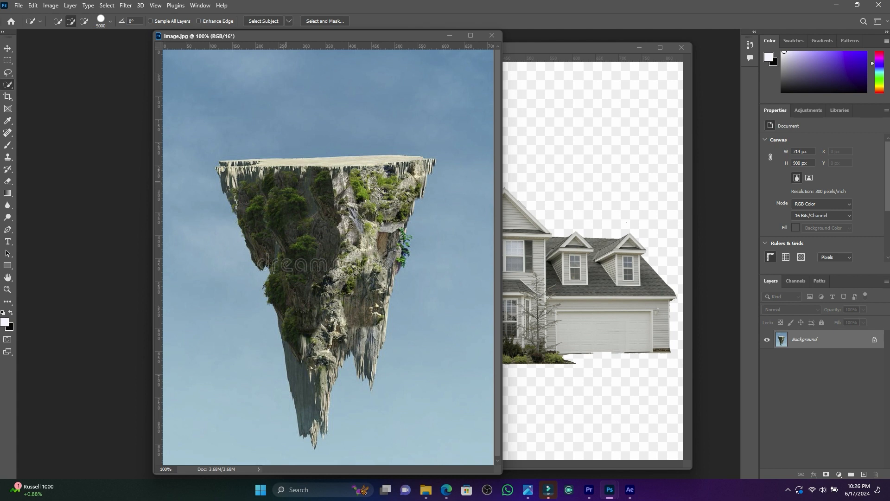
drag(285, 181, 345, 294)
mouse_move(343, 208)
mouse_down()
mouse_move(375, 180)
mouse_move(407, 176)
mouse_up()
drag(248, 176, 236, 173)
drag(363, 246, 364, 314)
drag(387, 191, 389, 246)
mouse_move(339, 334)
mouse_down()
mouse_move(306, 422)
mouse_move(307, 357)
mouse_up()
drag(347, 331, 371, 337)
click(106, 6)
click(117, 25)
Select the blue sky around the island by Color Range from sampled colors with Fuzziness 97.
click(107, 5)
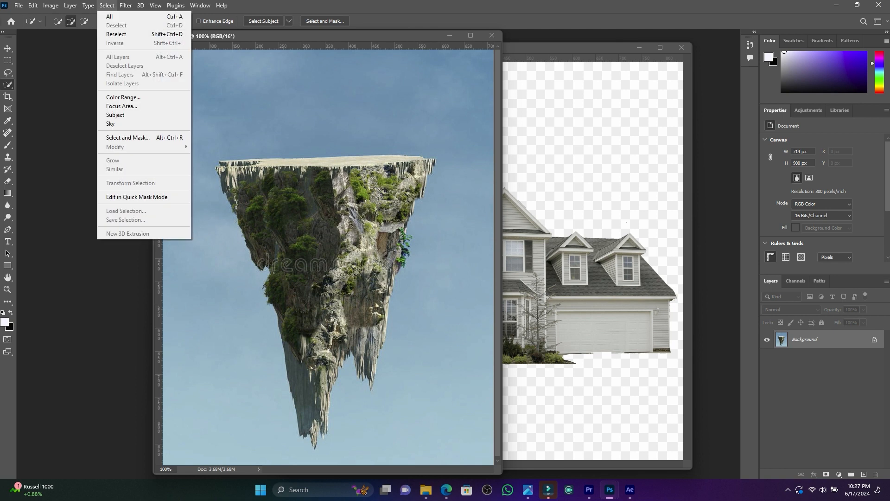
click(123, 97)
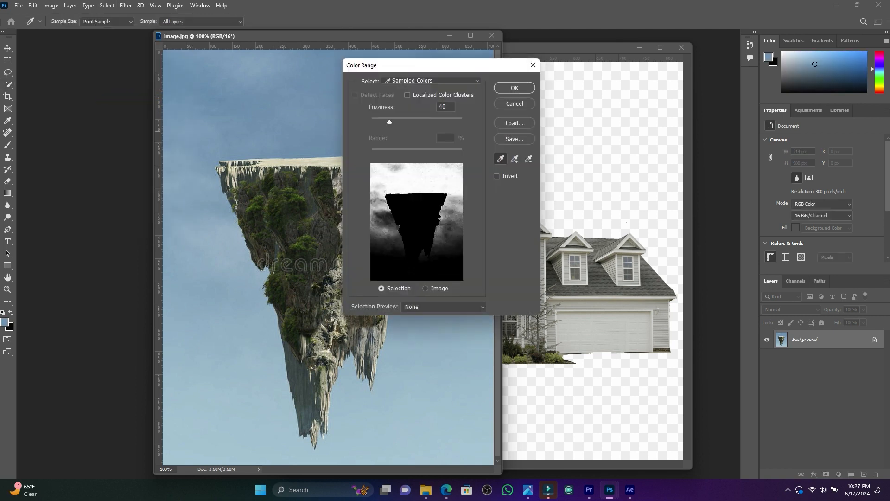
mouse_move(393, 122)
mouse_down()
mouse_move(433, 122)
mouse_move(406, 121)
mouse_up()
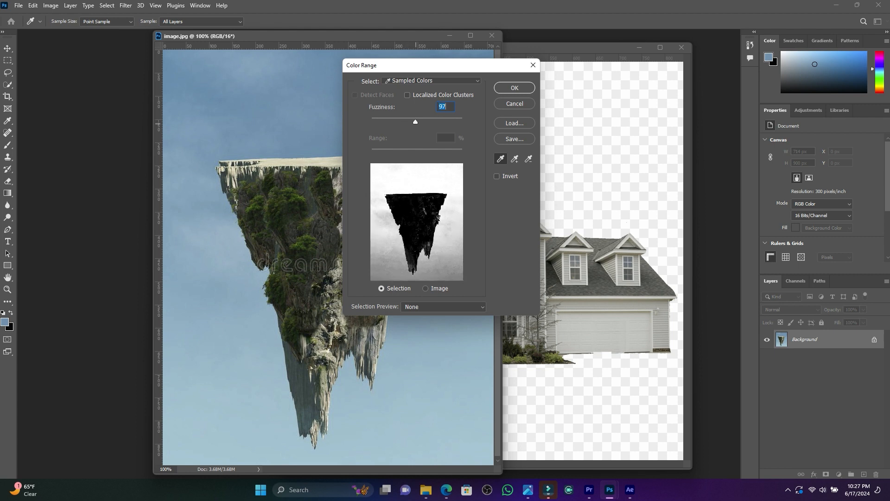
click(515, 87)
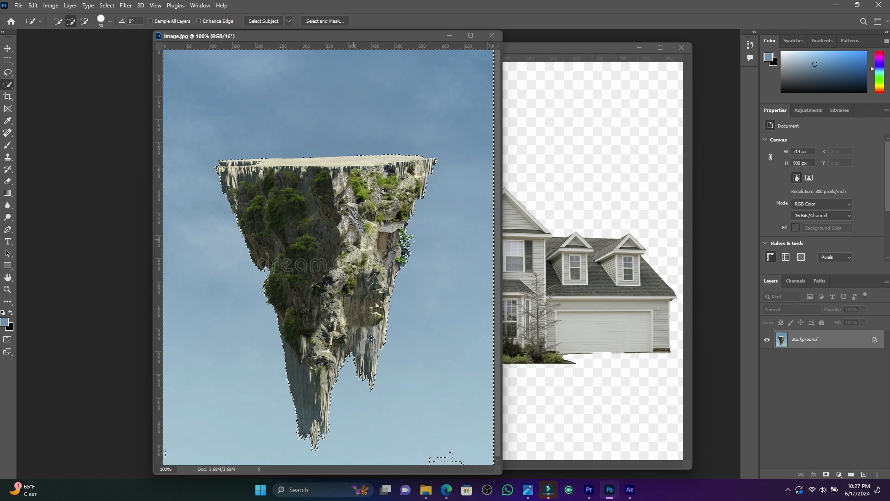
Refine the sky selection with the Quick Selection tool around the island's side plants and add the missed patch along the image's lower edge.
click(84, 21)
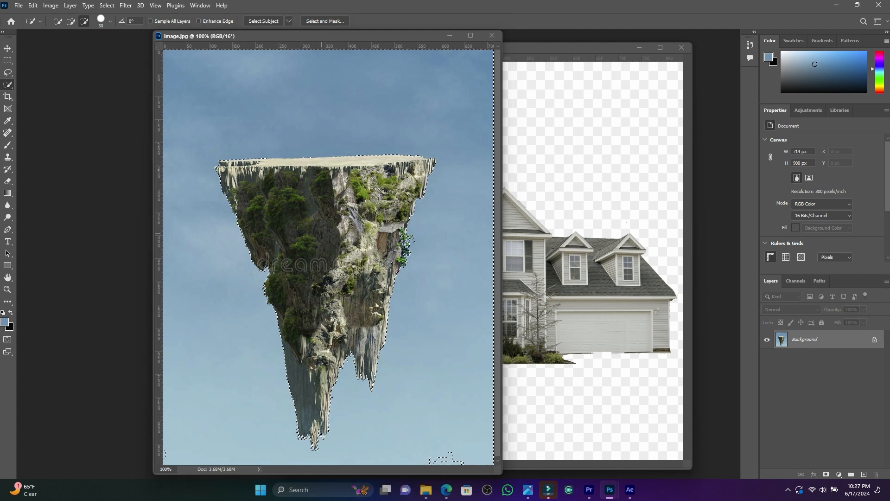
scroll(406, 240, up, 5)
drag(382, 157, 364, 149)
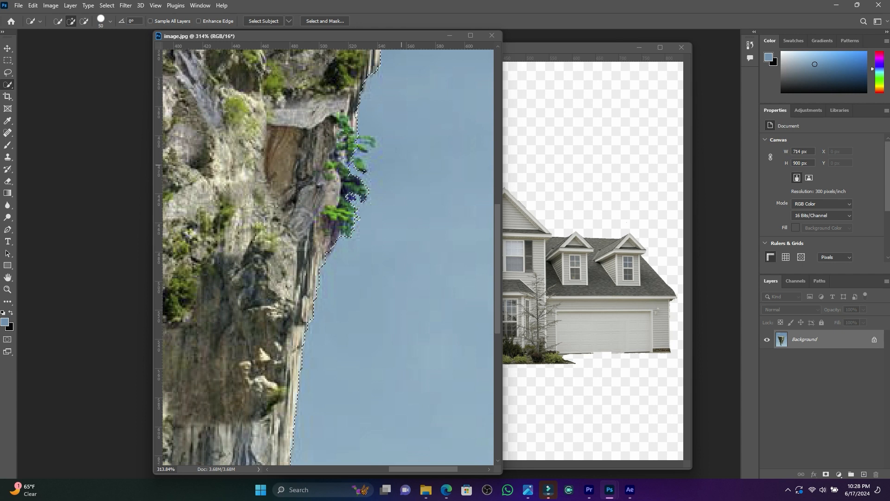
scroll(362, 195, down, 5)
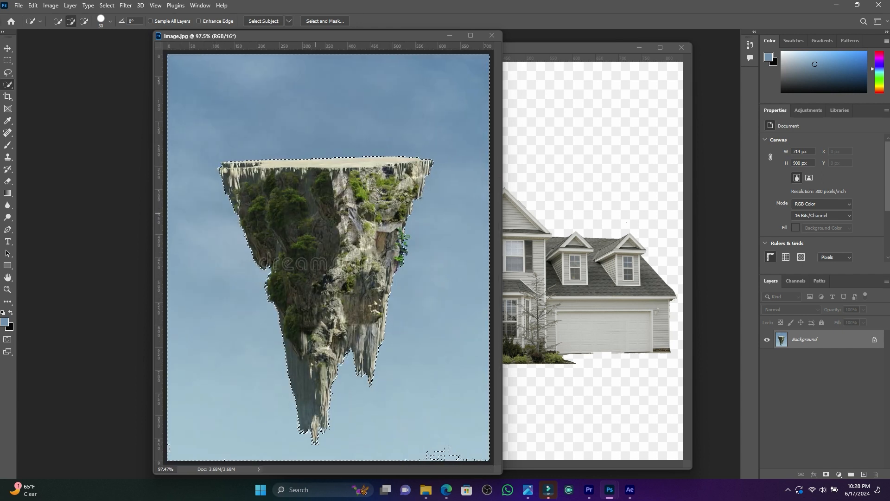
click(446, 448)
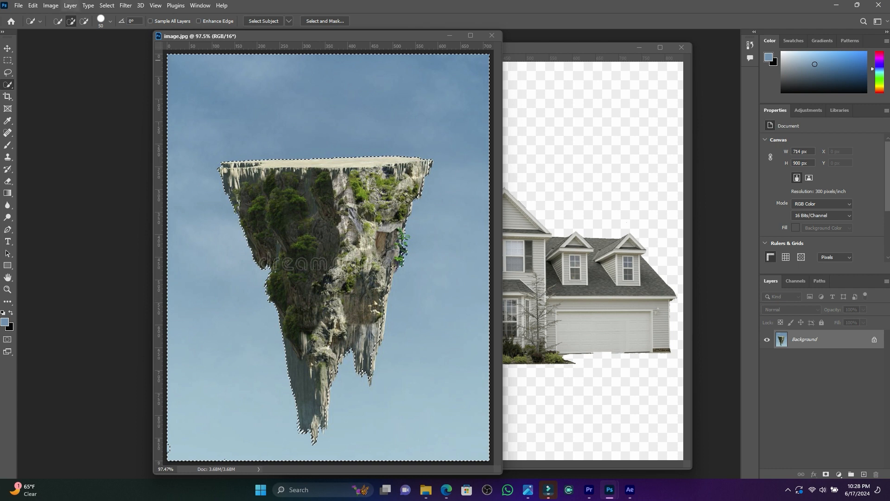
Invert the sky selection, mask the background layer so only the island shows, and apply the layer mask.
click(106, 6)
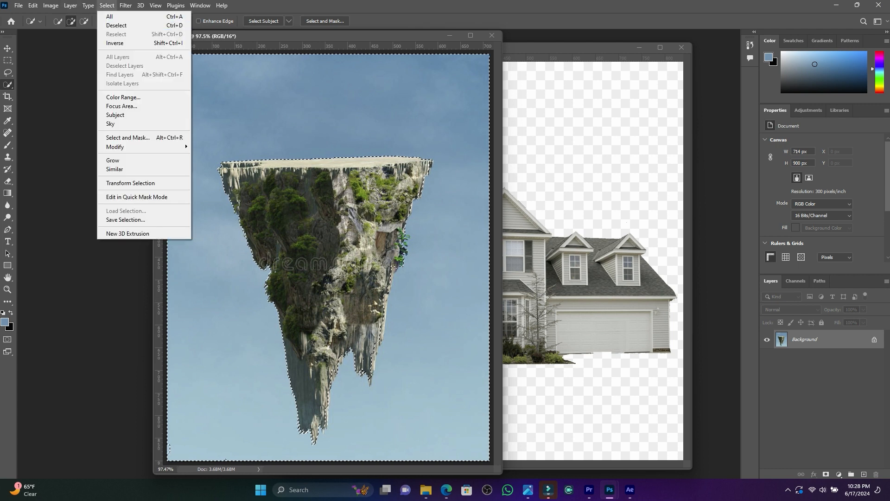
click(115, 43)
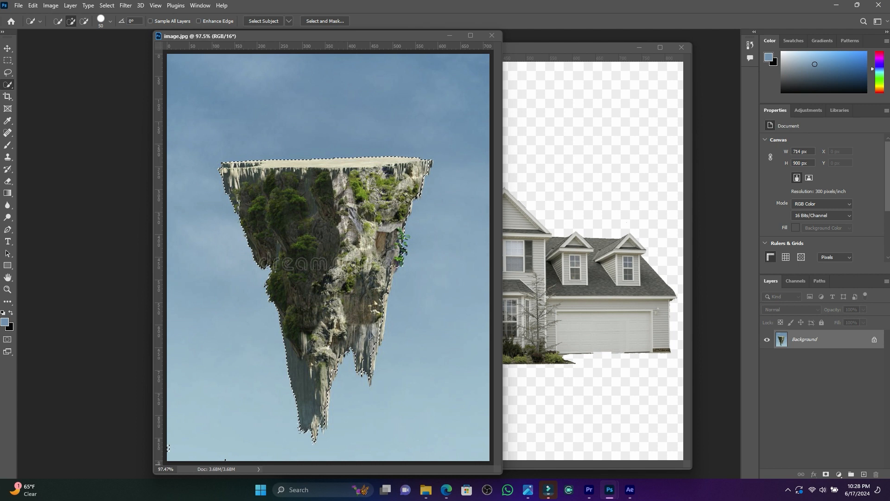
click(826, 474)
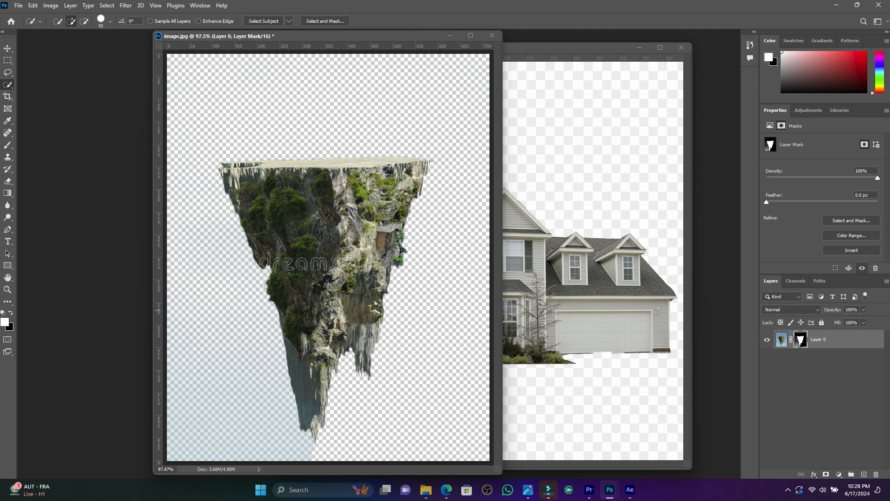
right_click(800, 339)
click(807, 361)
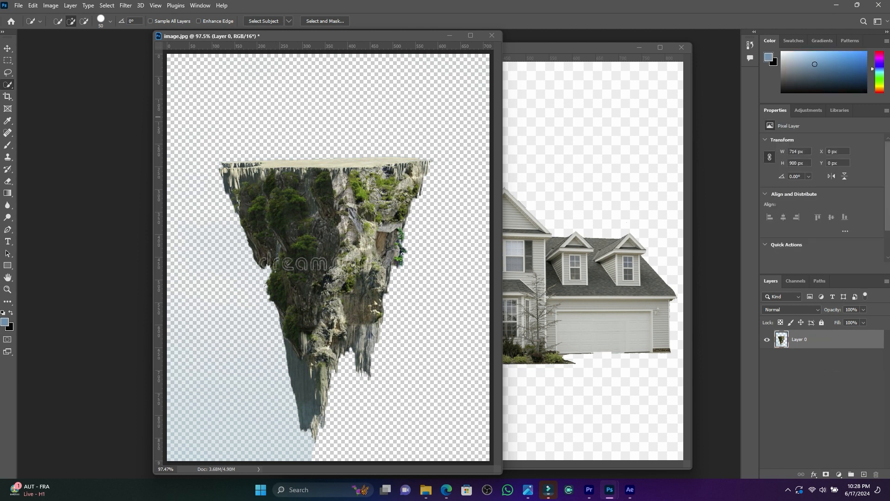
Heal the watermark text across the middle of the rock with the Spot Healing Brush at reduced hardness.
key(i)
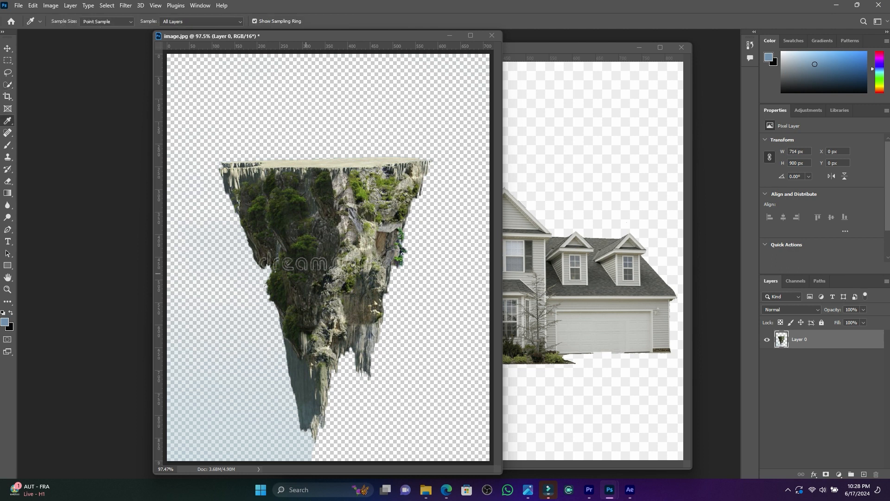
key(j)
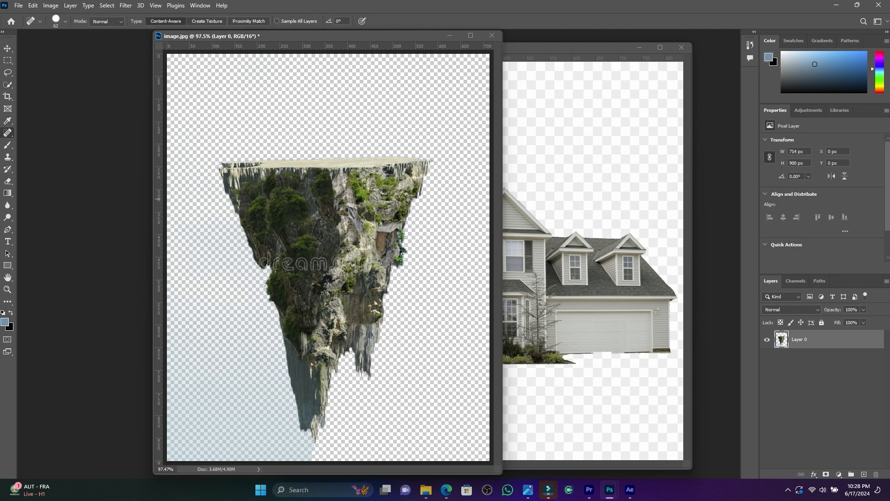
click(316, 262)
click(327, 266)
click(65, 21)
drag(103, 69, 15, 69)
click(299, 261)
click(284, 263)
click(302, 265)
Heal the remaining watermark at the rock's left edge, undoing the oversized stroke and reducing the brush size to 15.
click(275, 265)
key(ctrl+z)
key(bracketleft)
key(bracketleft)
key(bracketleft)
key(bracketleft)
key(bracketleft)
drag(270, 251, 269, 257)
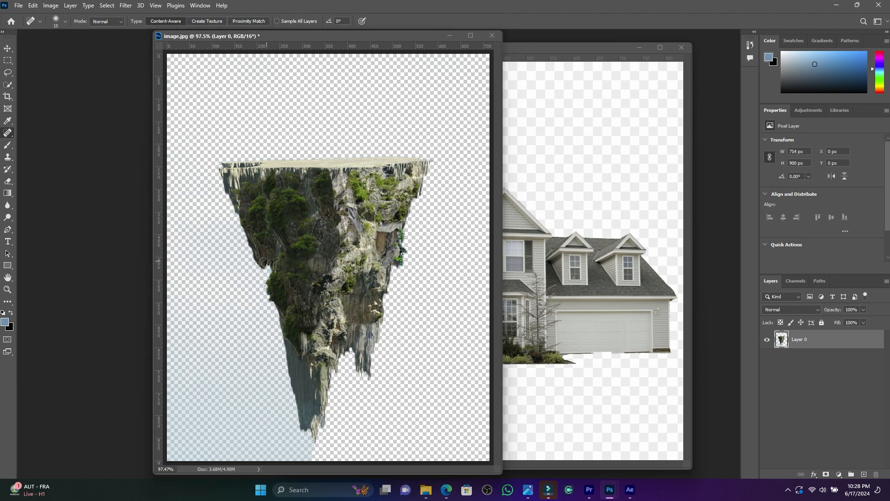
Move the island's document window aside to uncover more of the house, and shift the island layer to X 22 px, Y -49 px.
key(v)
drag(232, 36, 141, 47)
drag(258, 218, 268, 195)
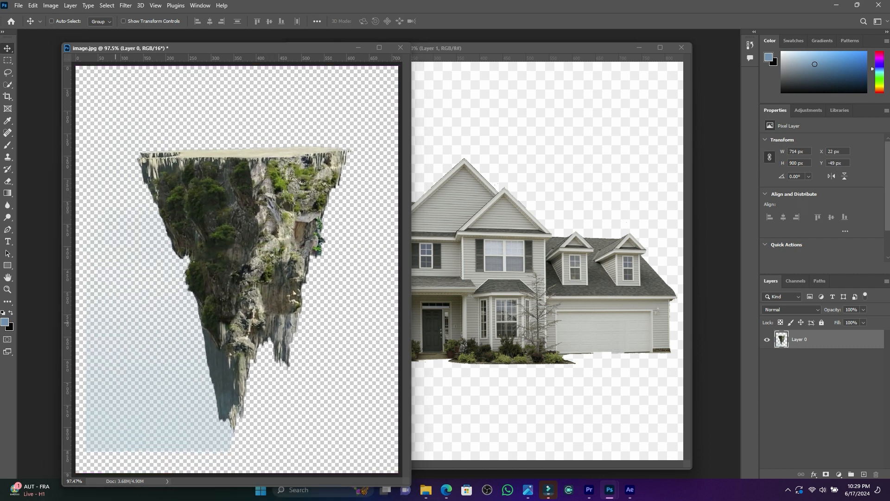
Separate the island from the leftover sky haze by copying its Quick Selection to a new layer and deleting Layer 0.
key(w)
click(185, 166)
mouse_move(187, 167)
mouse_down()
mouse_move(274, 215)
mouse_move(278, 251)
mouse_move(236, 404)
mouse_up()
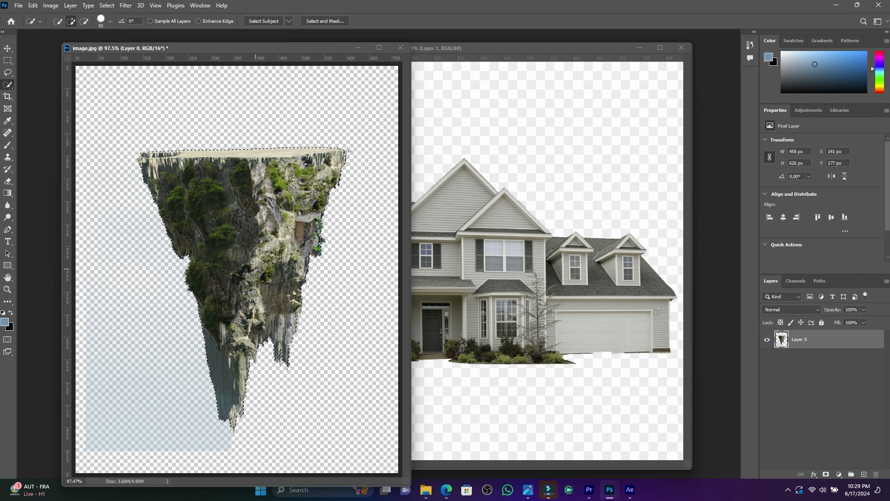
key(ctrl+j)
click(800, 357)
key(Delete)
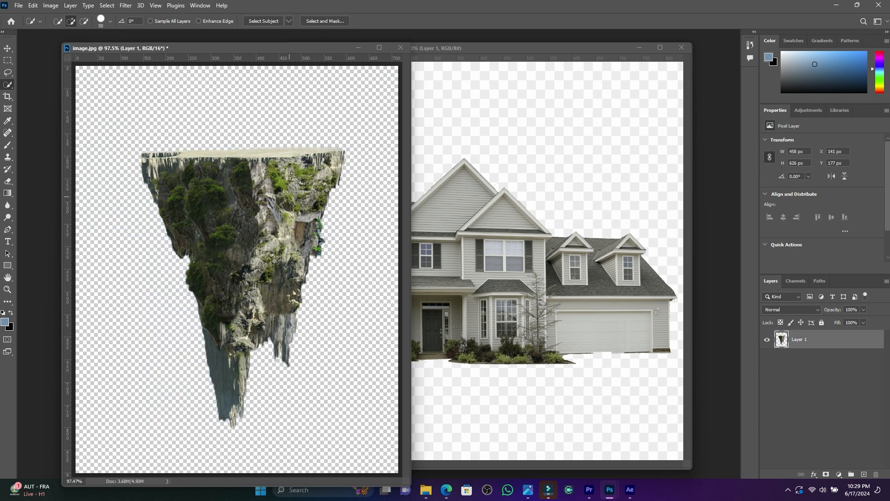
Move the island layer slightly down in its document, and the house layer slightly up in its own document.
key(v)
drag(284, 193, 287, 200)
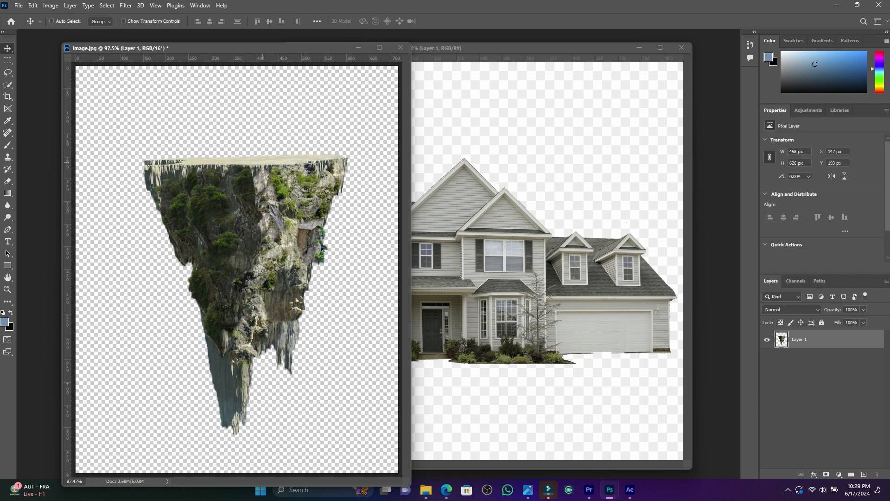
click(485, 263)
drag(485, 264, 498, 237)
drag(496, 269, 505, 273)
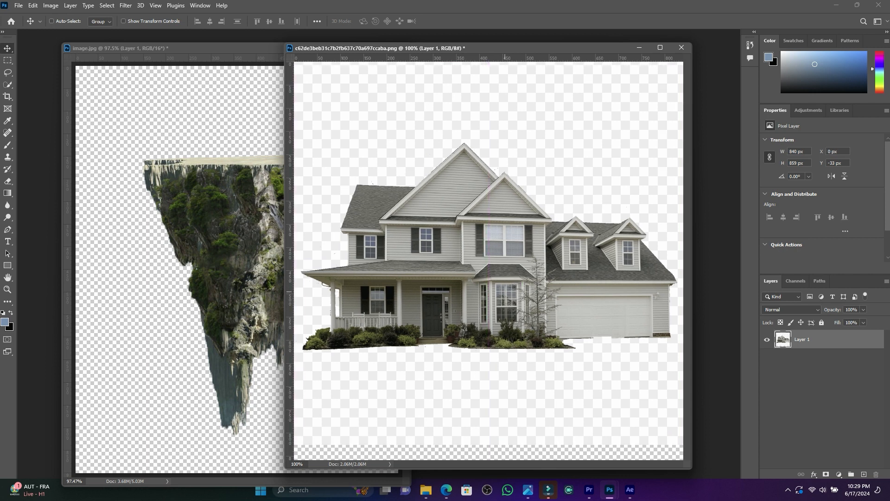
Select the whole house with the Quick Selection tool and copy it into the island document above the rock.
key(w)
mouse_move(371, 205)
mouse_down()
mouse_move(431, 204)
mouse_move(628, 234)
mouse_move(445, 250)
mouse_move(357, 288)
mouse_move(418, 324)
mouse_move(643, 304)
mouse_up()
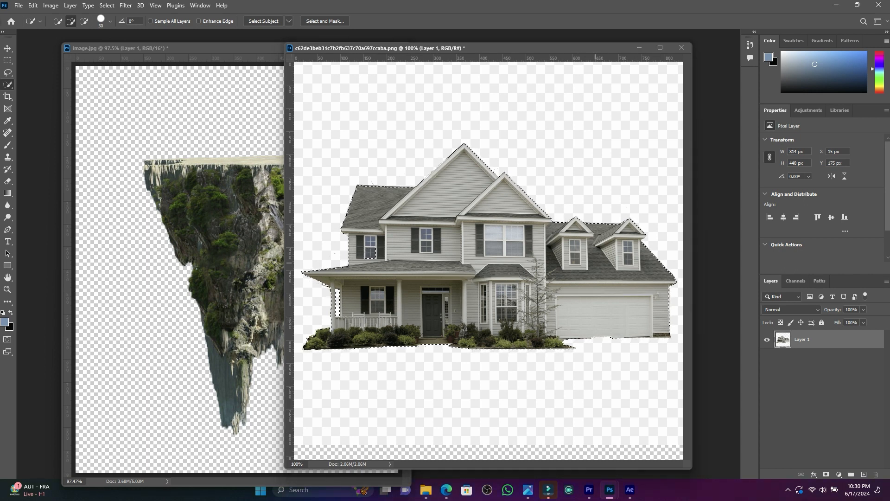
key(v)
drag(464, 200, 206, 121)
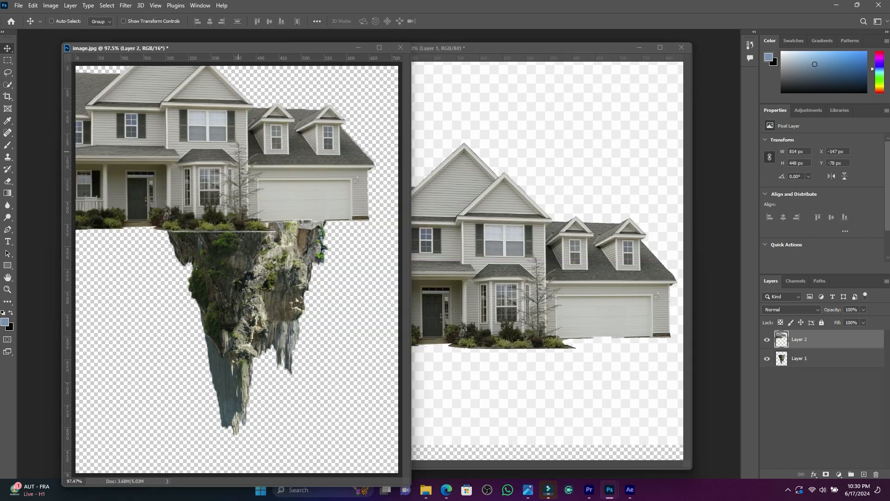
Close the house document without saving and move the composite's window toward the middle of the workspace.
click(681, 47)
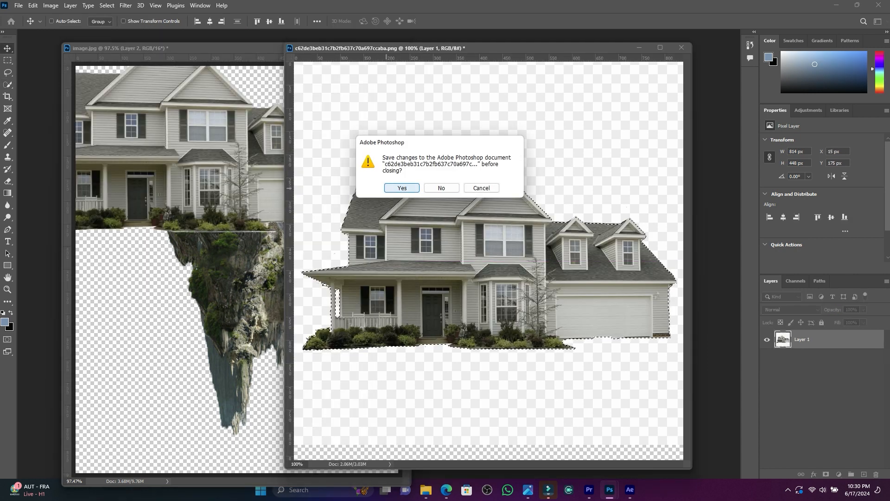
click(441, 188)
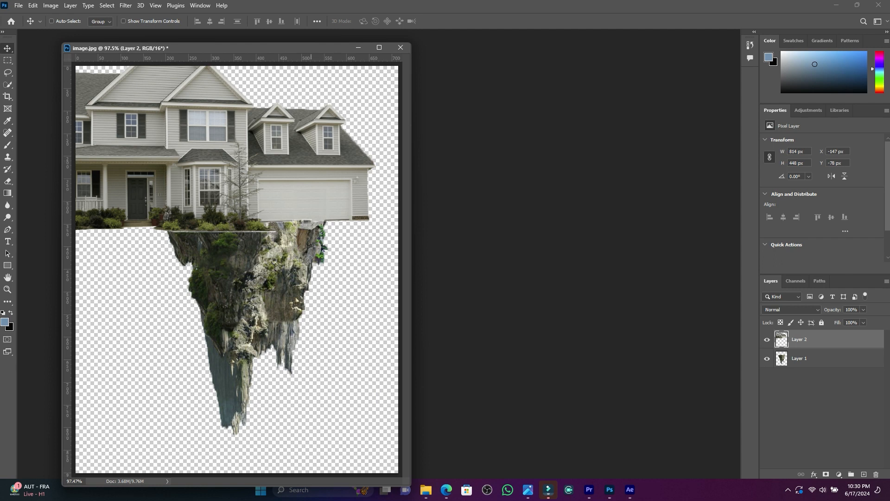
drag(314, 49, 418, 48)
Scale the house layer to 30.71% with Free Transform and place it on the island's flat top.
scroll(384, 196, down, 5)
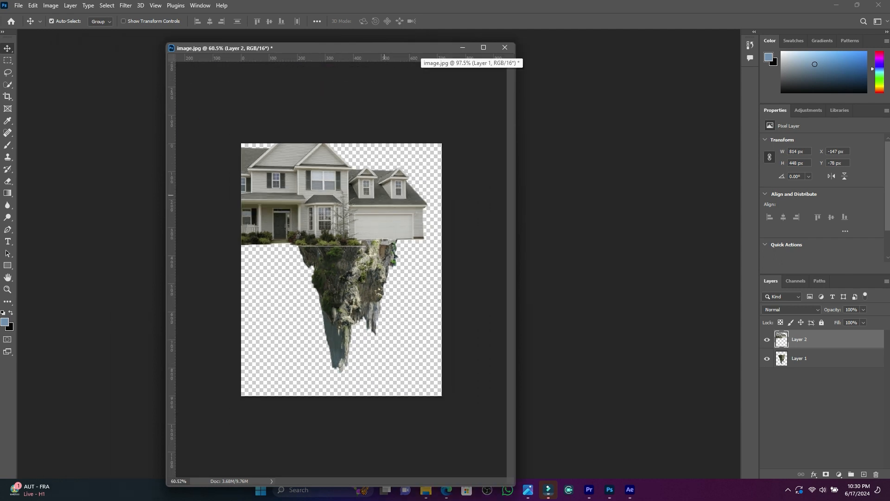
key(ctrl+t)
drag(199, 121, 351, 175)
drag(383, 228, 353, 188)
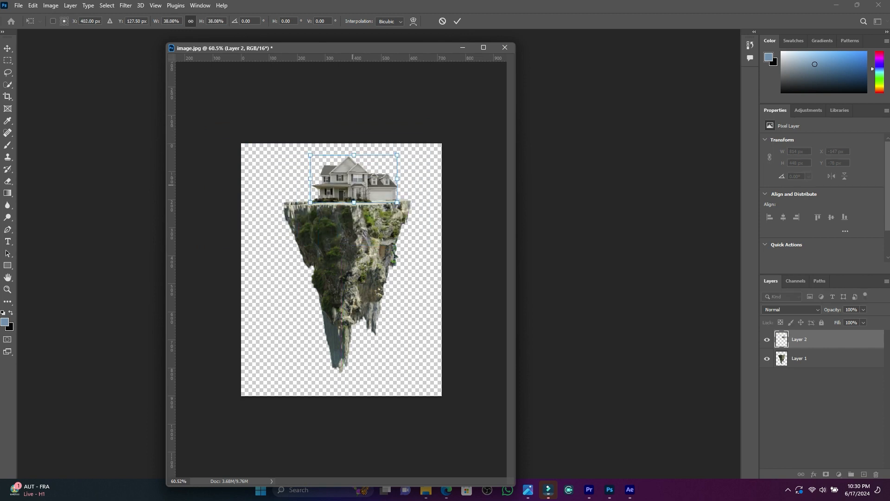
key(ctrl+0)
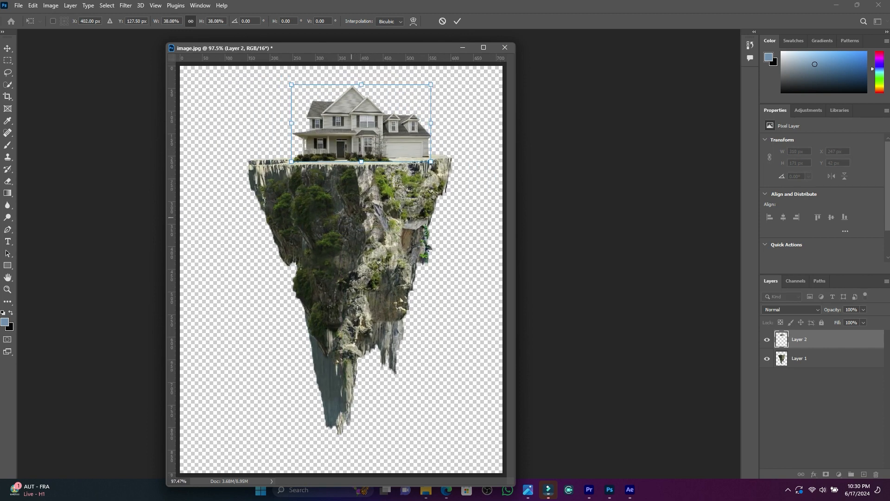
drag(428, 85, 404, 97)
drag(393, 129, 381, 130)
drag(407, 98, 403, 99)
drag(366, 130, 374, 130)
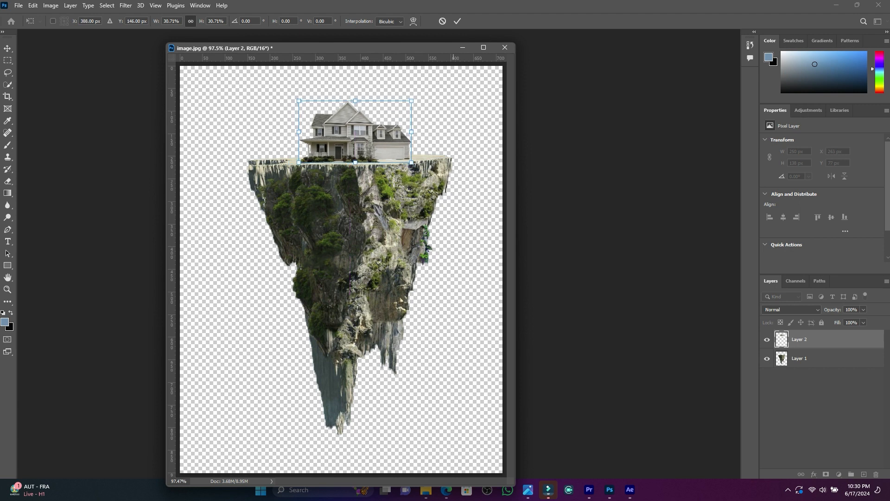
click(457, 21)
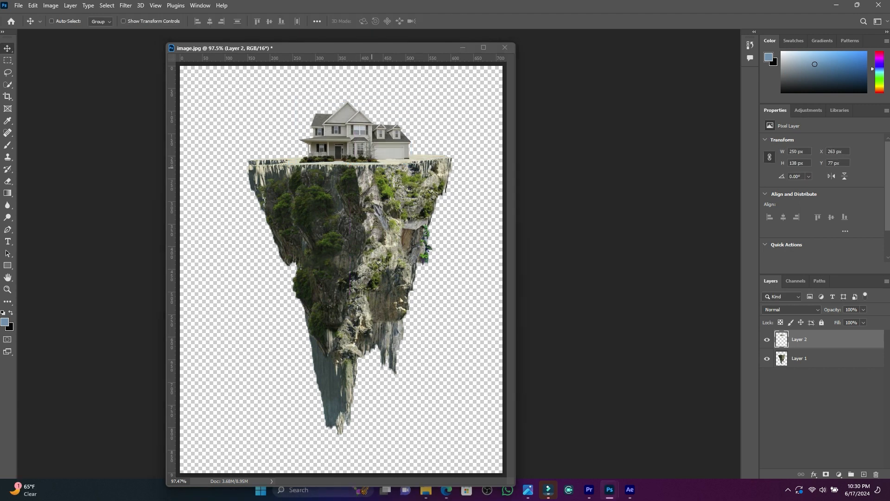
Blend the house's base into the island's ground by erasing along its lower edge with a softened size 13 Eraser.
scroll(364, 135, up, 12)
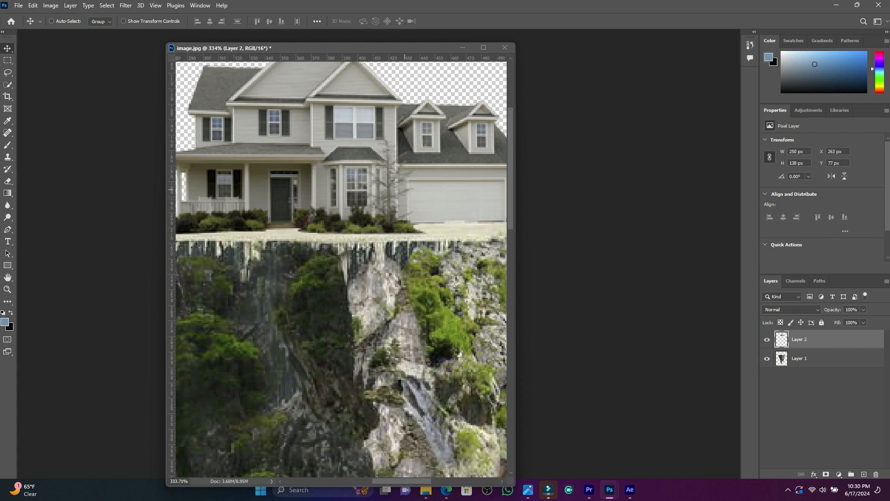
scroll(402, 139, up, 1)
scroll(431, 204, right, 5)
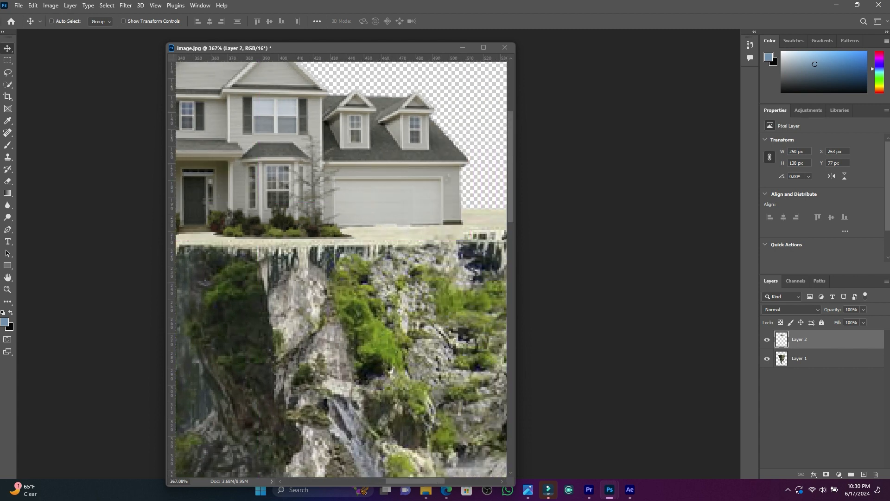
key(e)
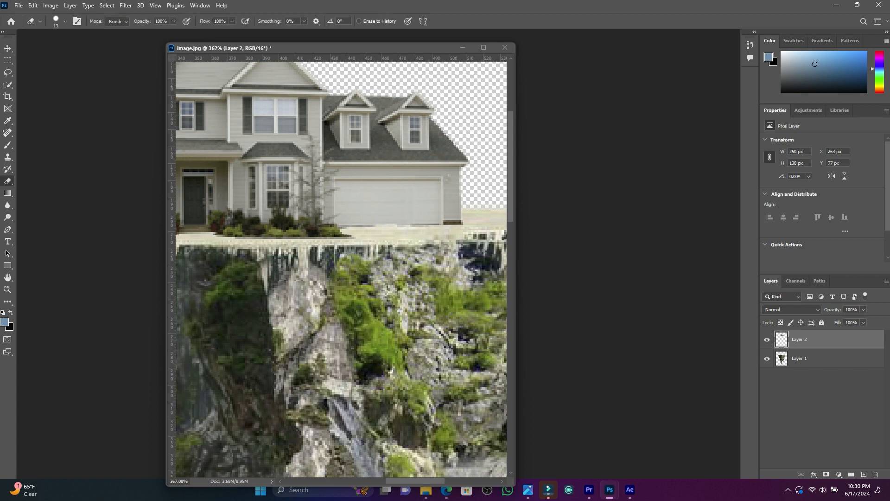
click(65, 21)
drag(108, 73, 51, 73)
key(Return)
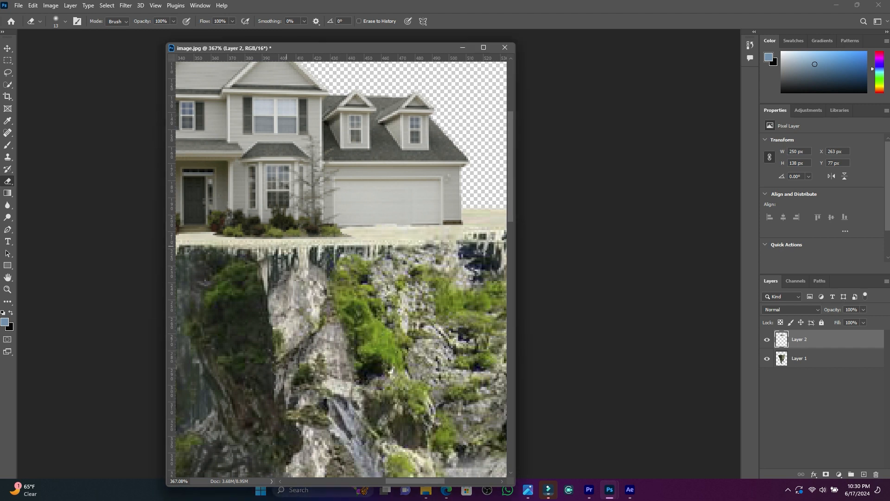
drag(307, 247, 349, 243)
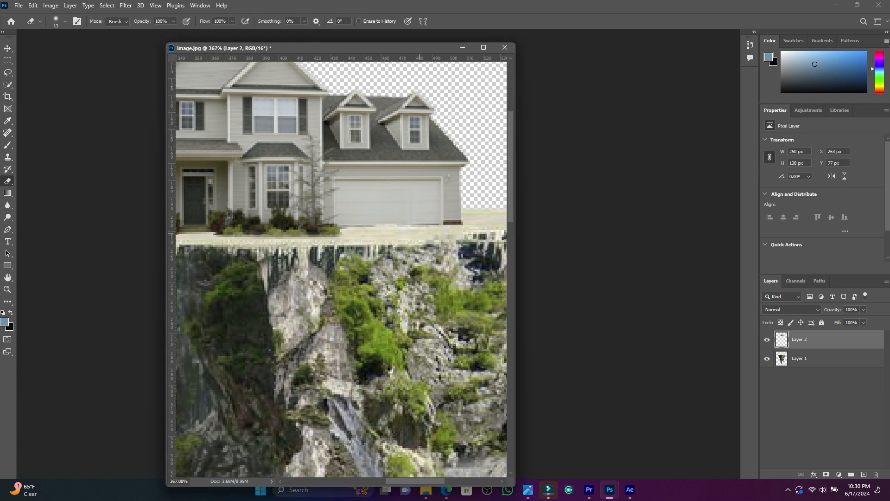
scroll(338, 318, left, 5)
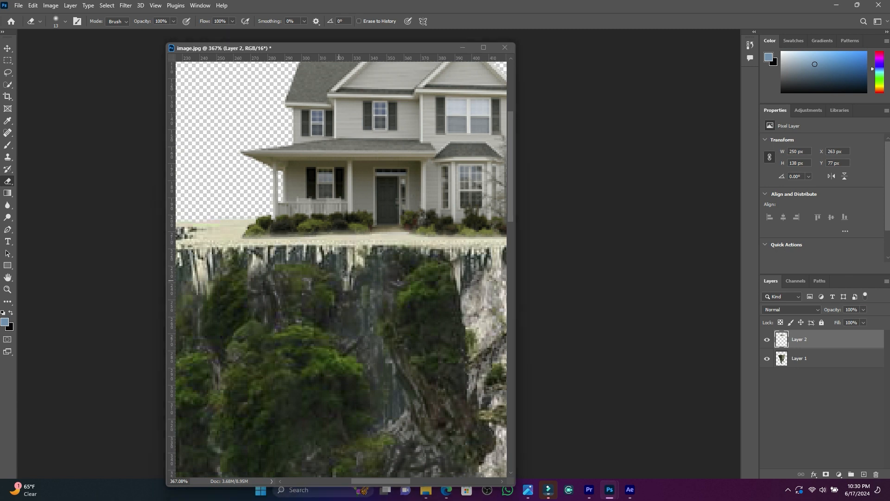
Save a copy of the composite as a PNG named "floating island" in the floating island folder, using the large file size option.
scroll(315, 241, down, 6)
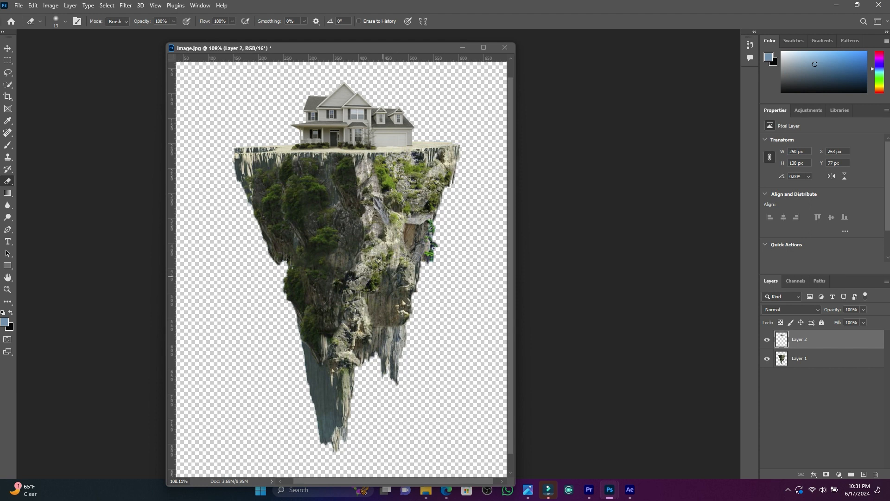
click(19, 5)
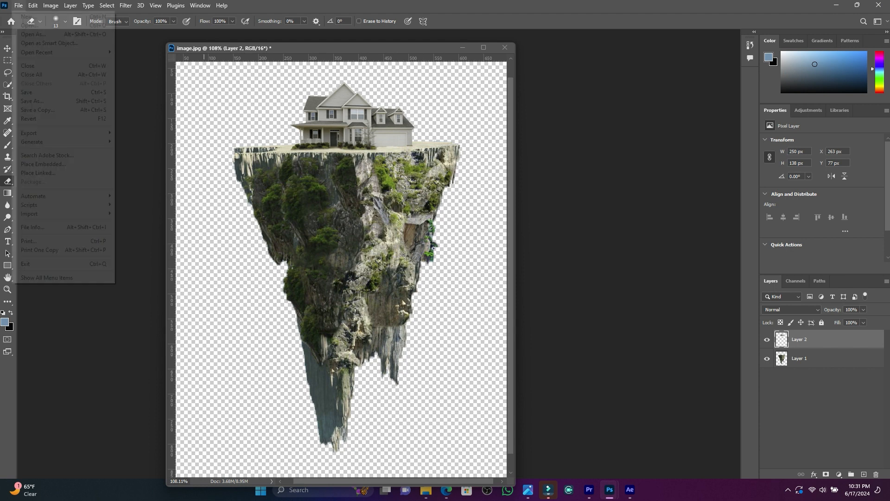
click(37, 110)
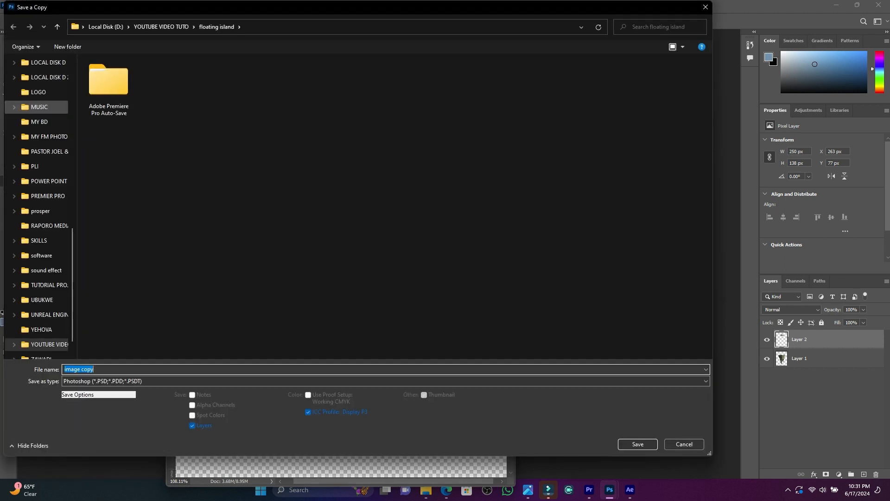
click(186, 381)
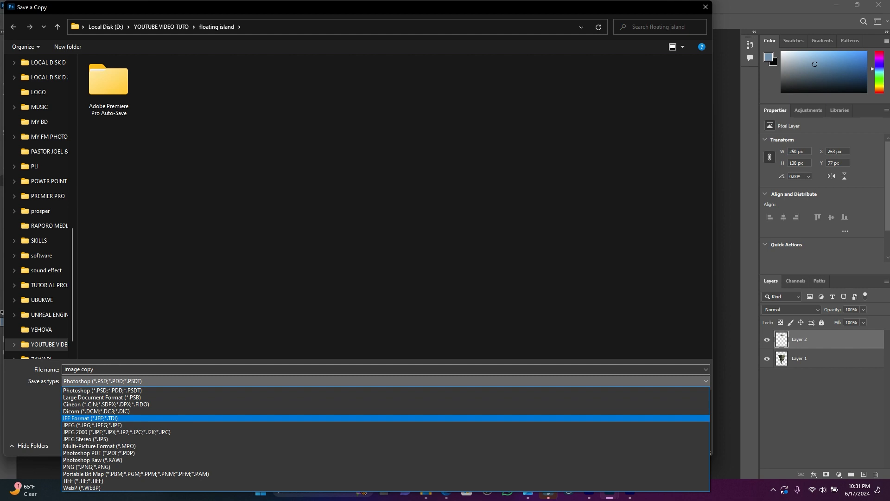
click(86, 467)
key(shift+Tab)
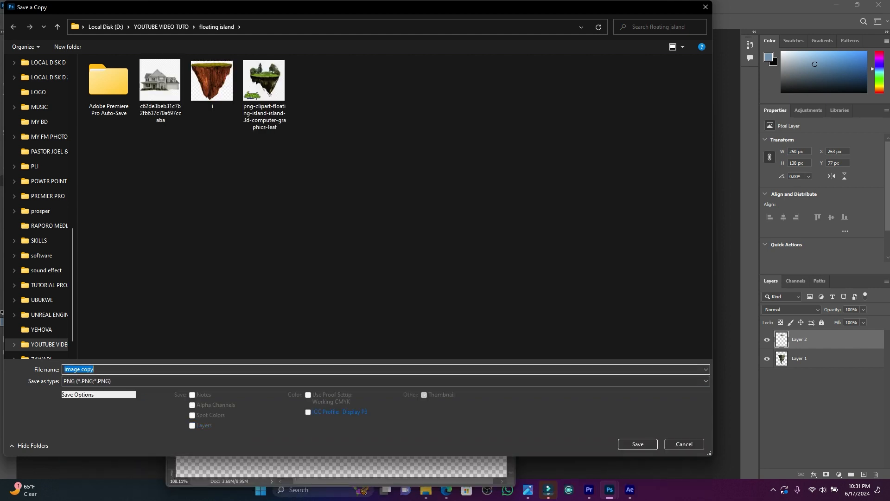
text(fl)
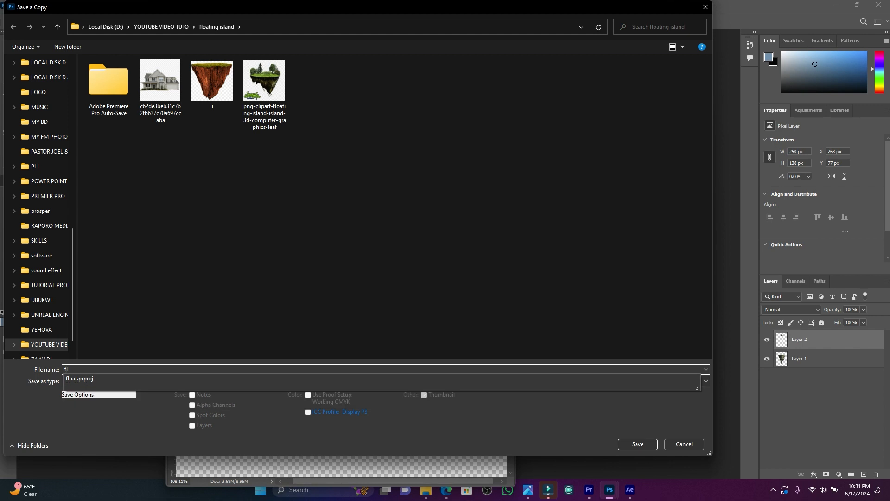
text(oating island)
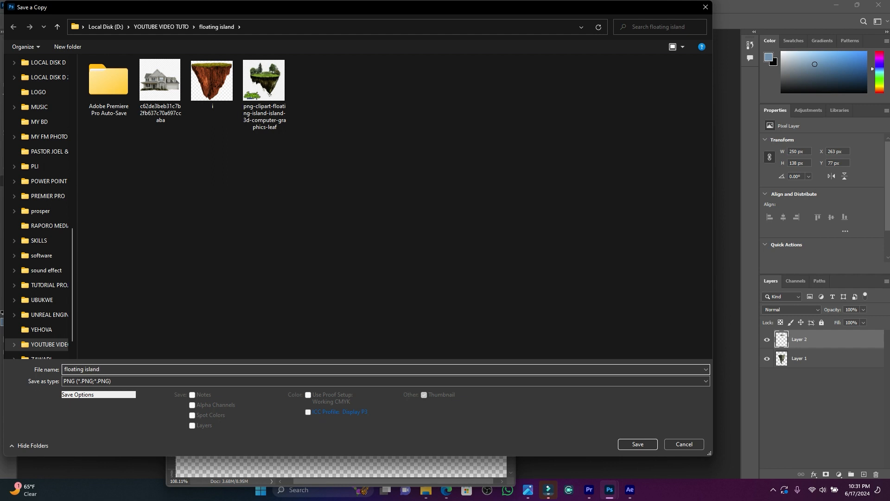
key(Return)
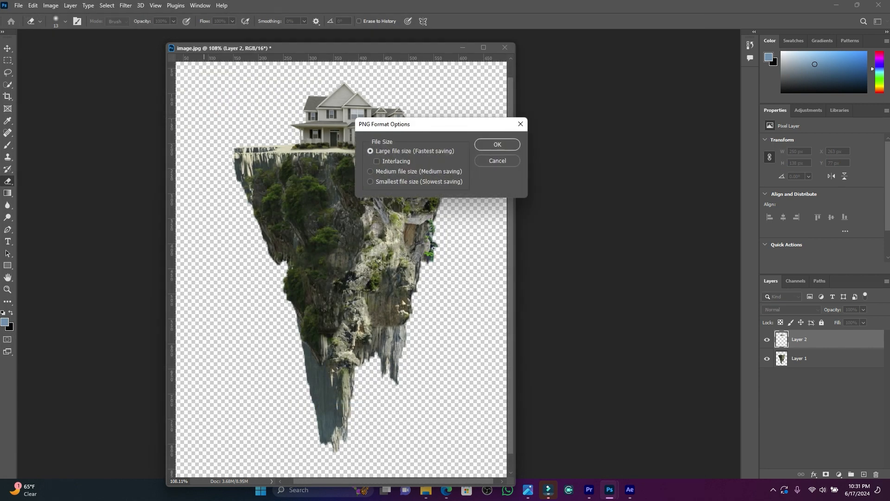
key(Return)
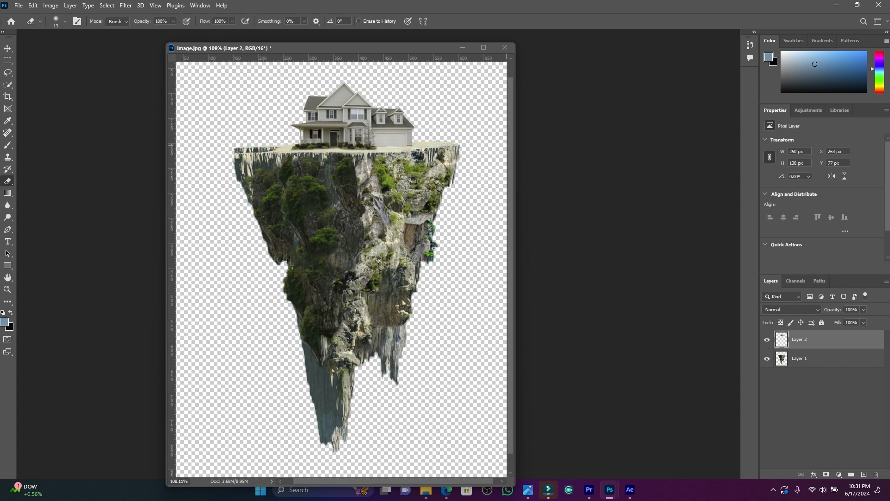
Switch to After Effects, import footage.mp4 from the floating island folder, create a composition from it and play it back.
click(630, 490)
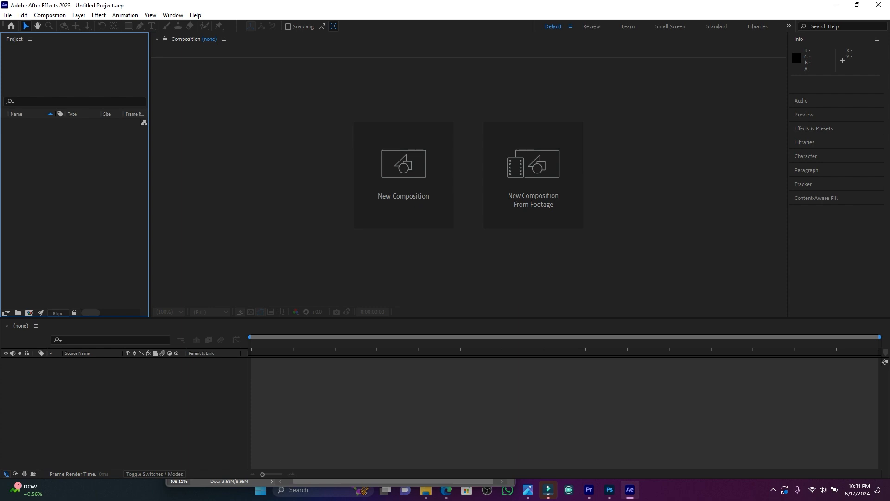
key(ctrl+i)
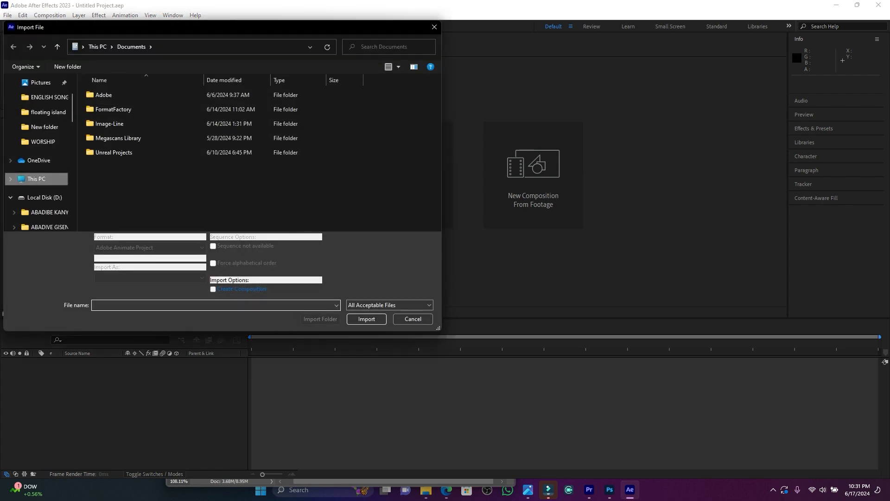
click(47, 113)
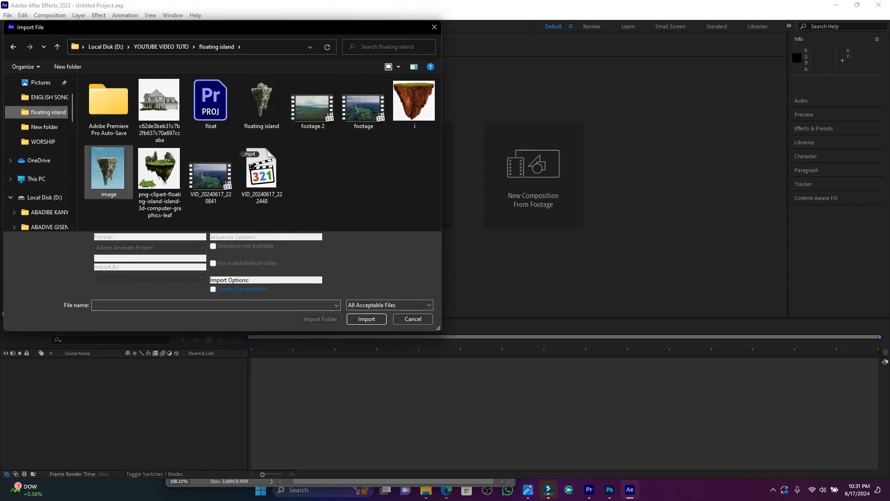
double_click(363, 108)
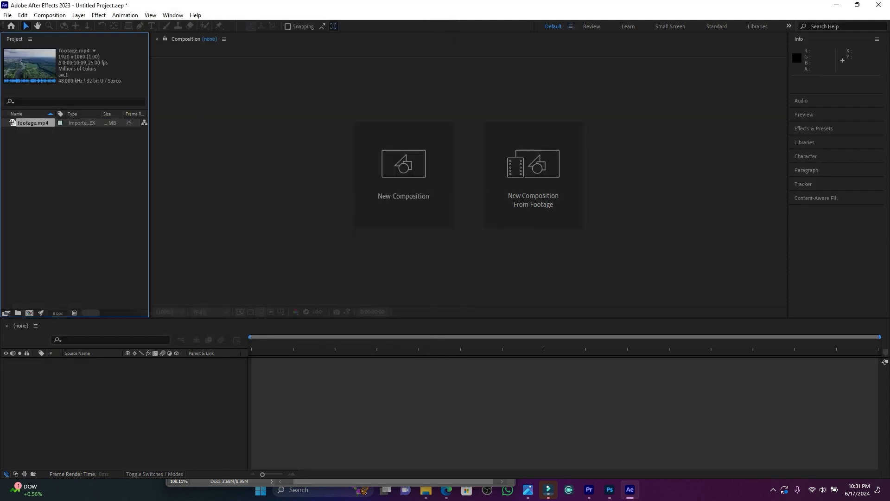
drag(12, 122, 72, 424)
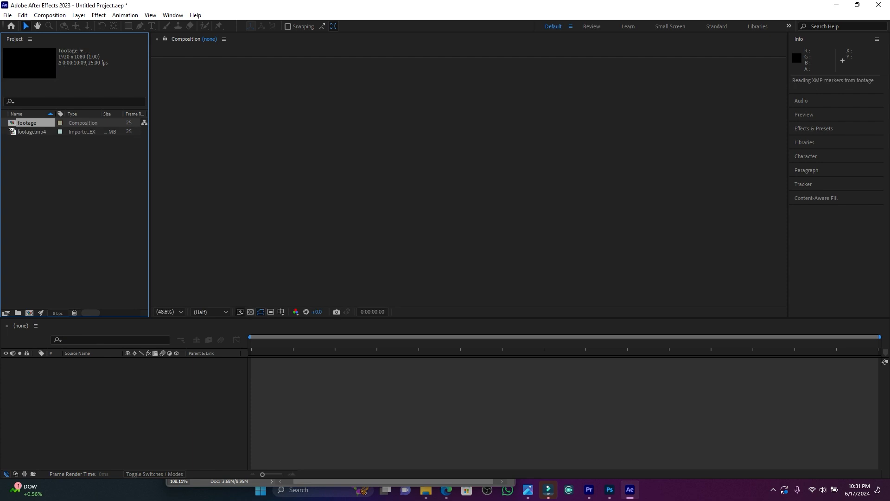
key(space)
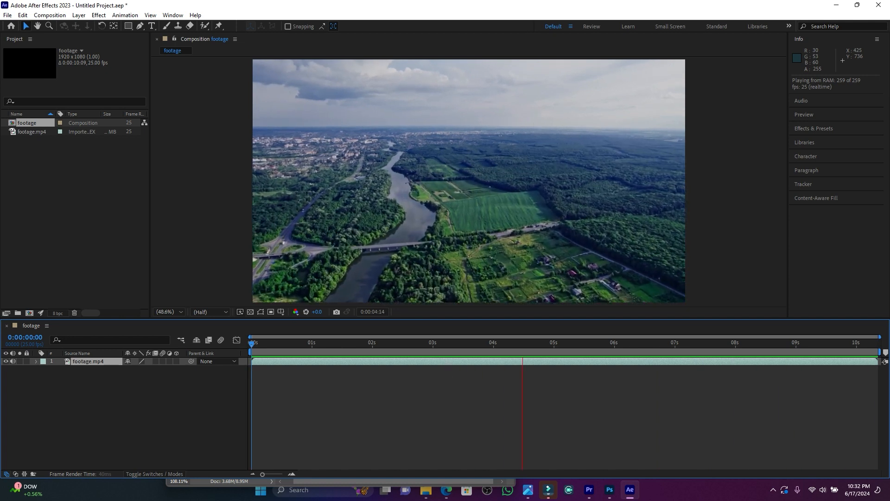
key(space)
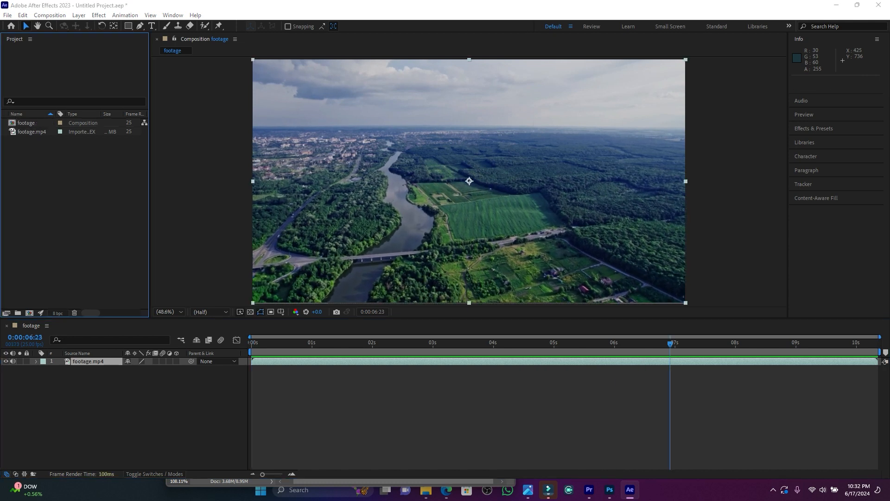
Import the floating island PNG and place it in the composition above the footage layer.
key(ctrl+i)
double_click(261, 103)
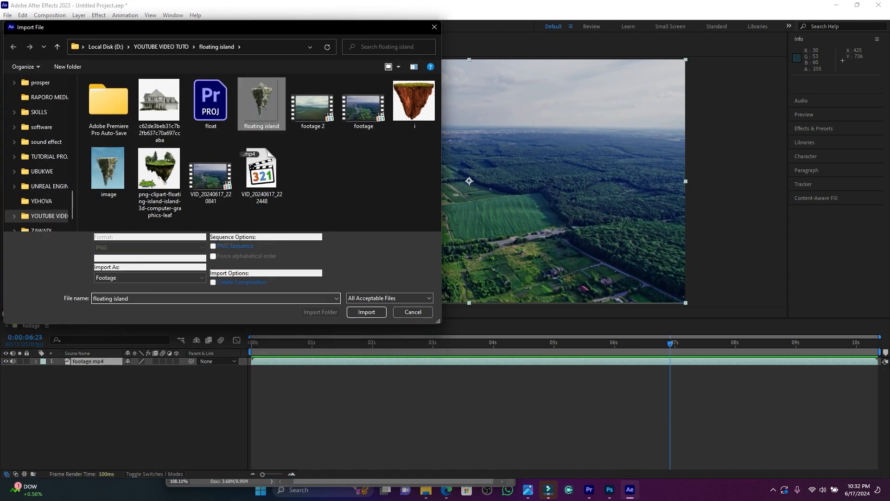
drag(35, 123, 62, 363)
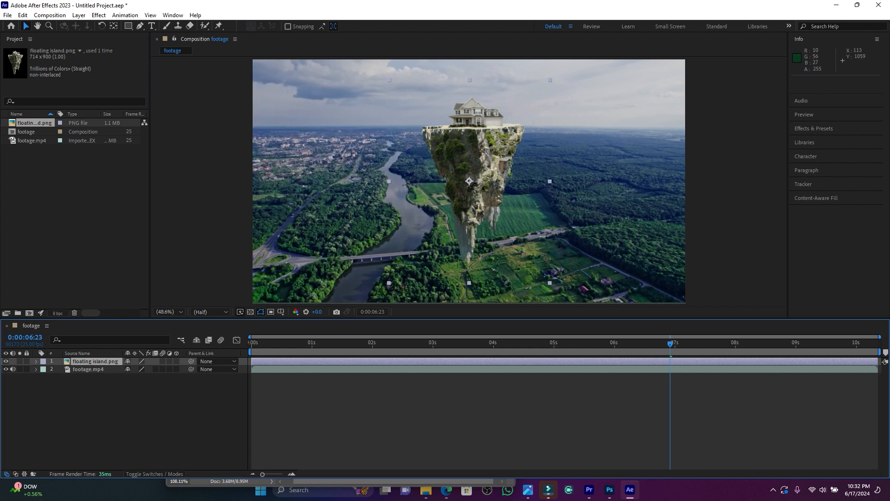
Scale the floating island layer to 67% and preview it over the footage.
key(s)
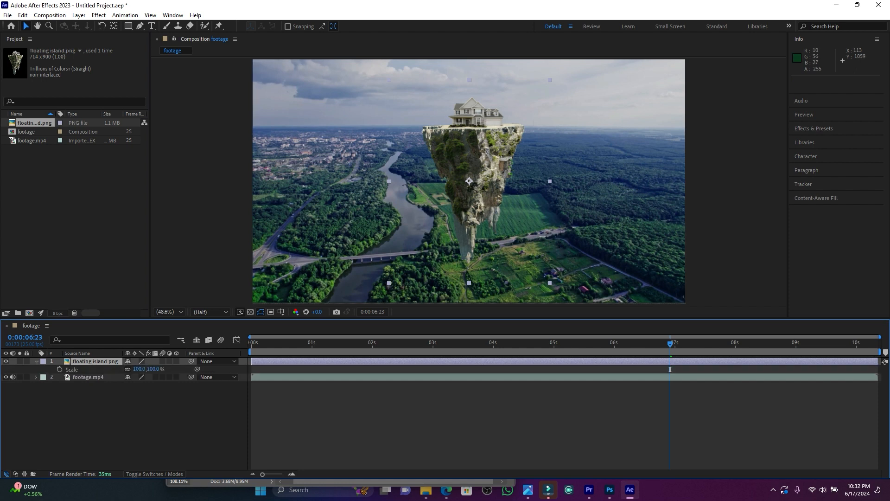
mouse_move(139, 369)
mouse_down()
mouse_move(111, 369)
mouse_move(139, 370)
mouse_move(125, 369)
mouse_up()
key(space)
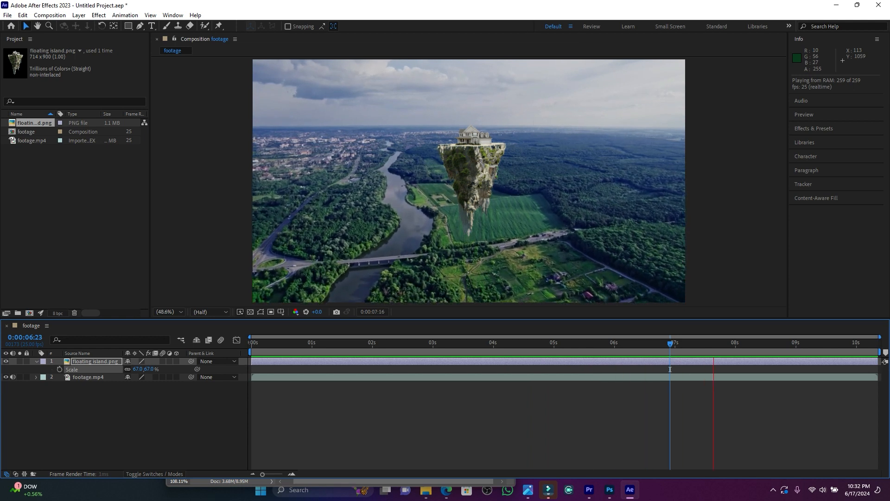
key(space)
Run Track Camera on the footage.mp4 layer to solve its 3D camera movement.
click(88, 377)
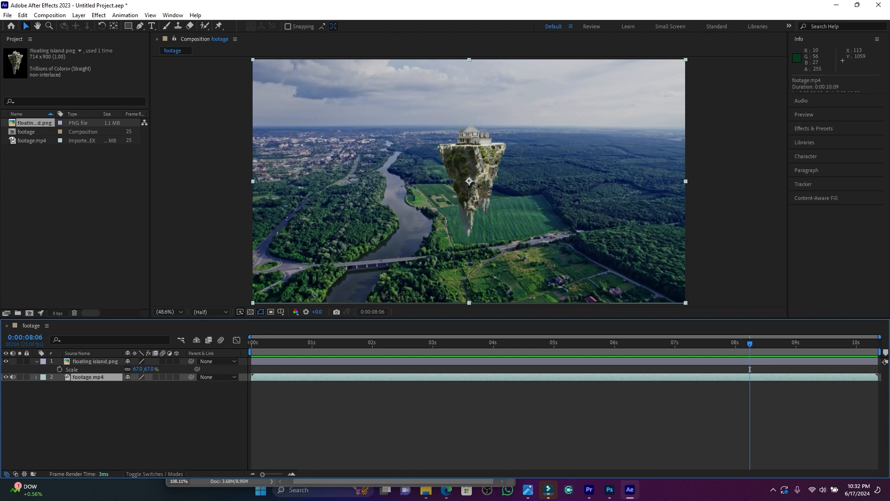
click(803, 184)
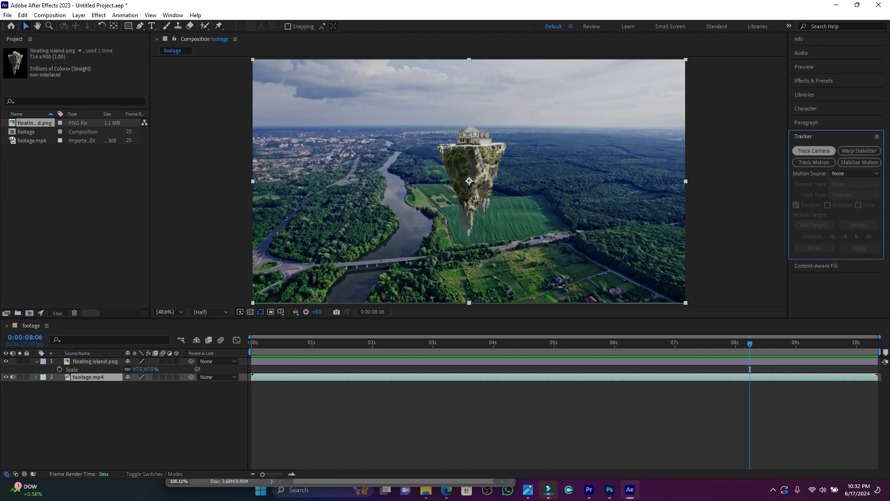
click(173, 15)
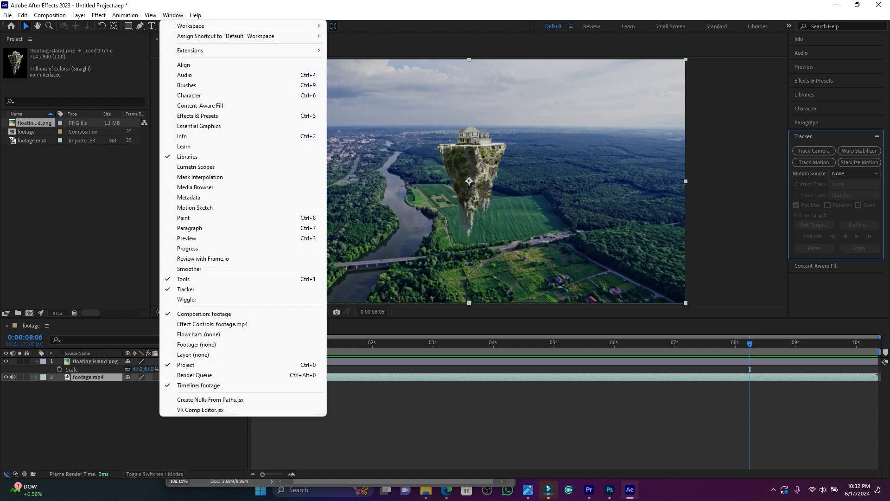
click(814, 151)
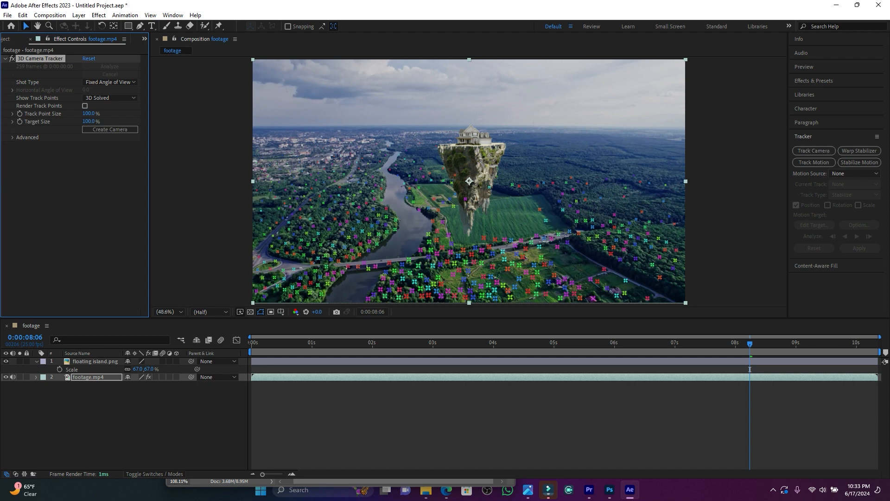
Set the 3D Camera Tracker's Track Point Size to 126% after checking the points at 0:00:01:16.
mouse_move(750, 369)
mouse_down()
mouse_move(269, 369)
mouse_move(315, 370)
mouse_up()
drag(425, 370, 351, 369)
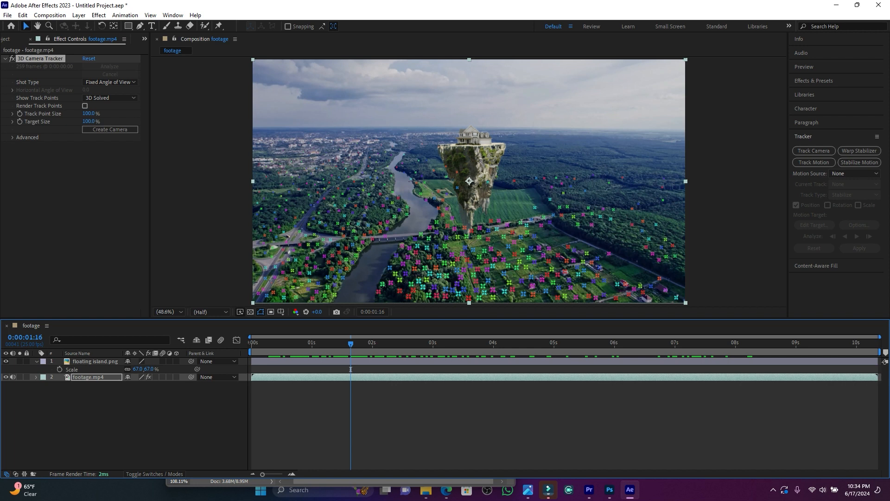
drag(88, 113, 110, 113)
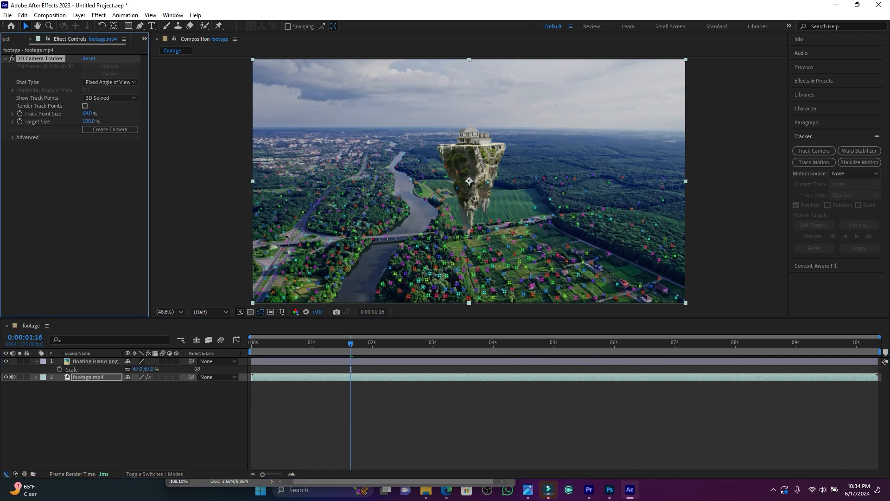
mouse_move(62, 114)
mouse_down()
mouse_move(116, 114)
mouse_move(101, 113)
mouse_up()
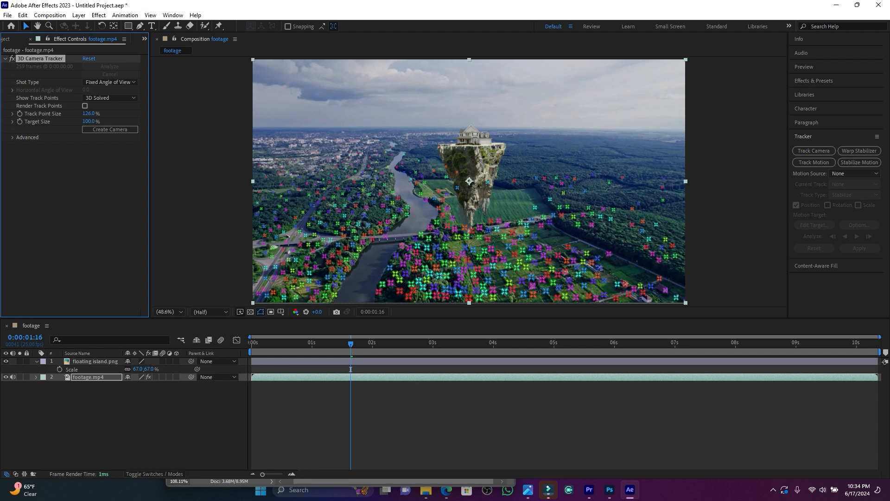
Create a solid and camera at 0:00:00:15 from the track point between the river and the green field, beside the island's lower part.
key(space)
mouse_move(360, 369)
mouse_down()
mouse_move(251, 370)
mouse_move(702, 370)
mouse_move(288, 369)
mouse_up()
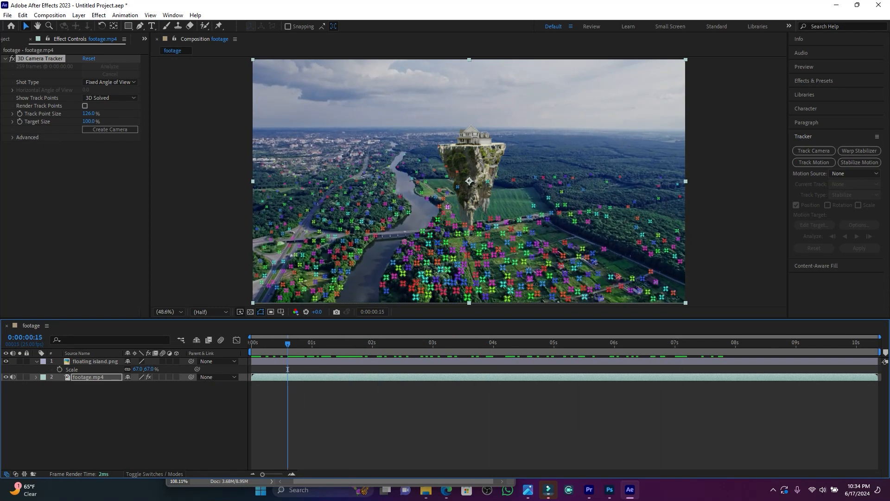
right_click(447, 207)
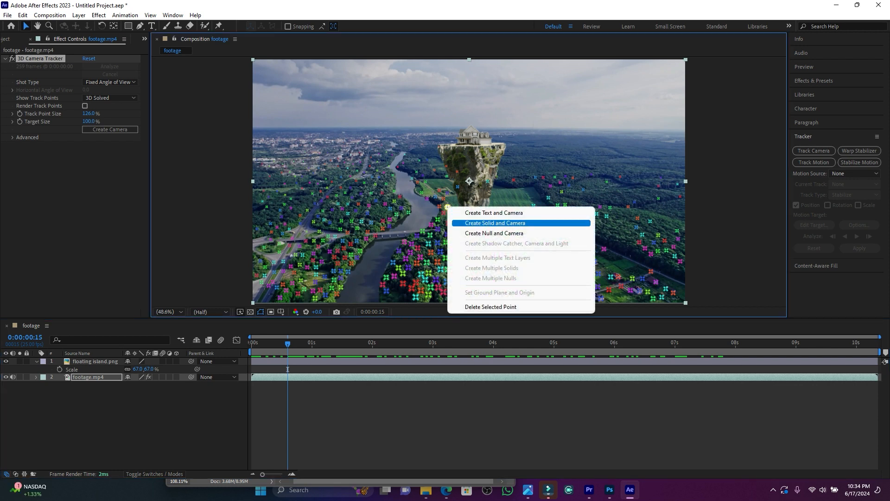
click(495, 223)
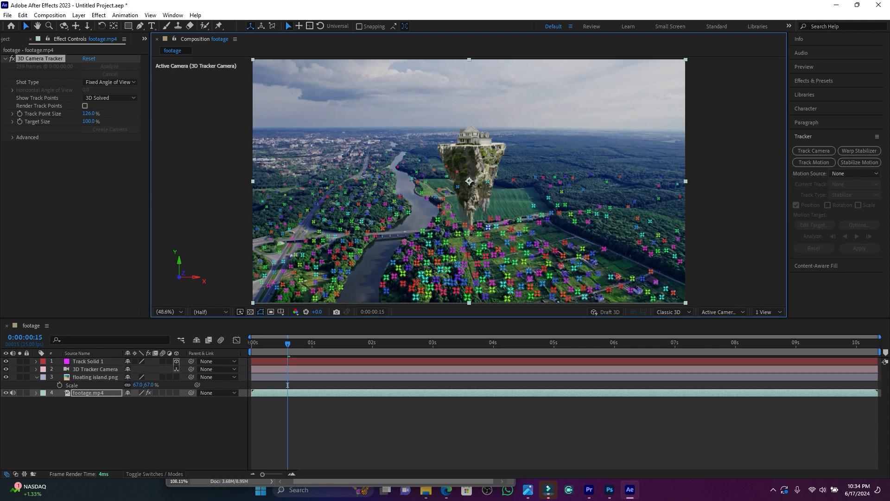
Preview the tracked shot and turn the floating island layer into a 3D layer at 0:00:00:18.
click(288, 385)
key(space)
mouse_move(380, 344)
mouse_down()
mouse_move(469, 344)
mouse_move(375, 343)
mouse_up()
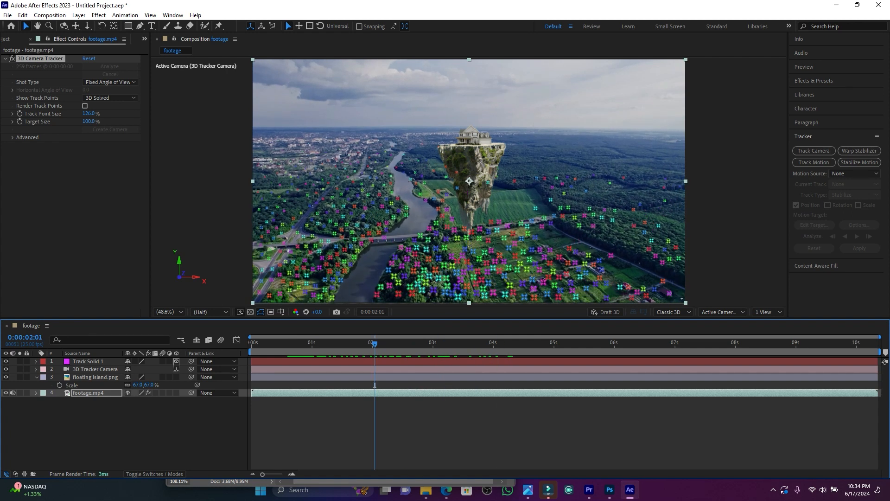
key(space)
click(508, 385)
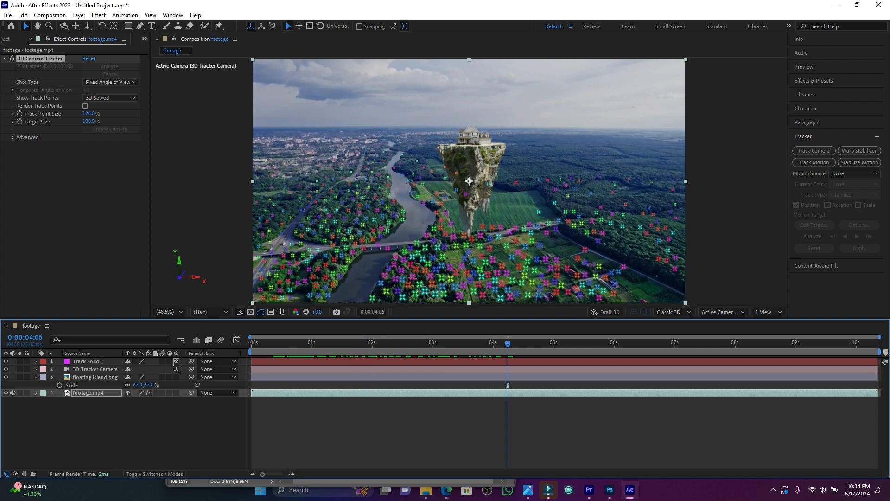
drag(508, 385, 295, 385)
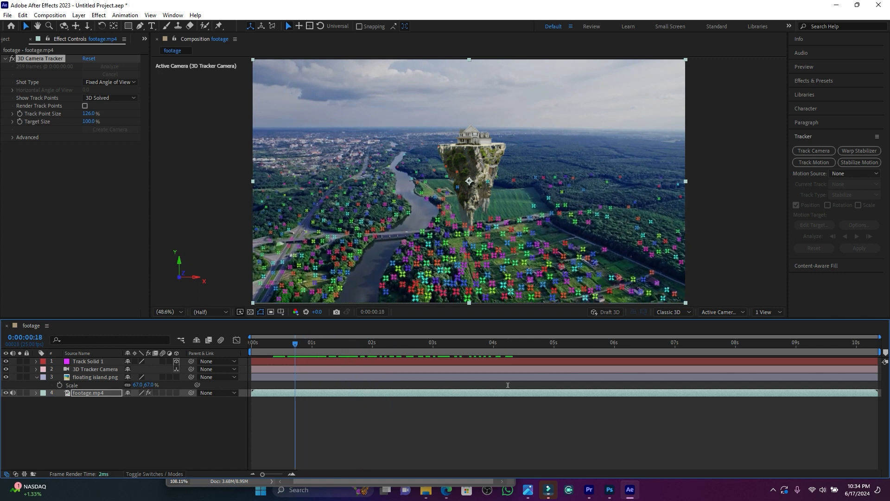
click(471, 169)
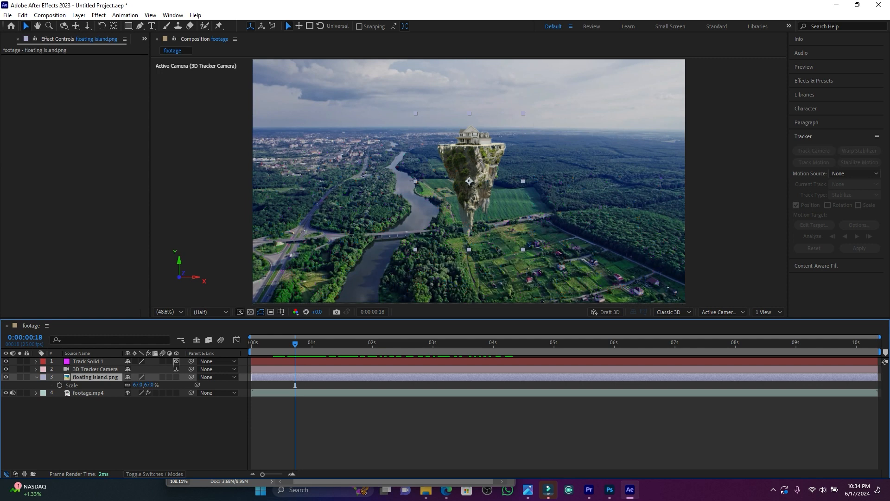
click(176, 377)
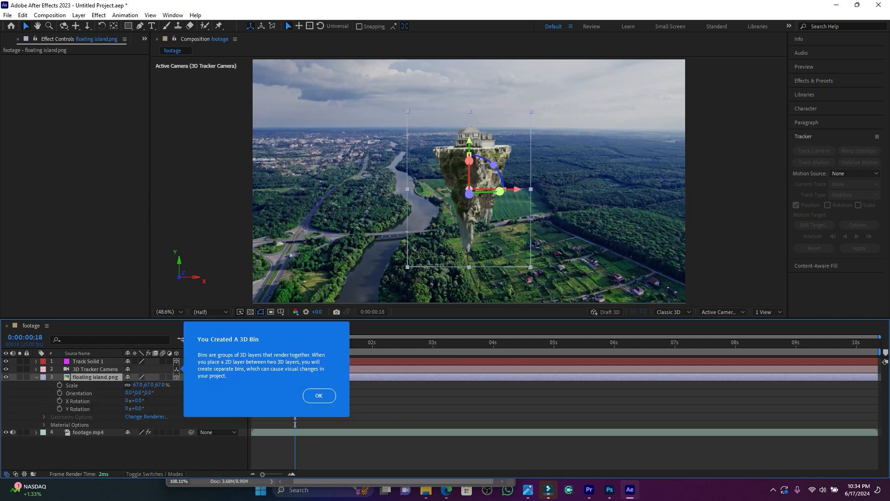
Scale the floating island layer to 51%, dismiss the 3D bin notice and preview the shot.
drag(138, 385, 130, 385)
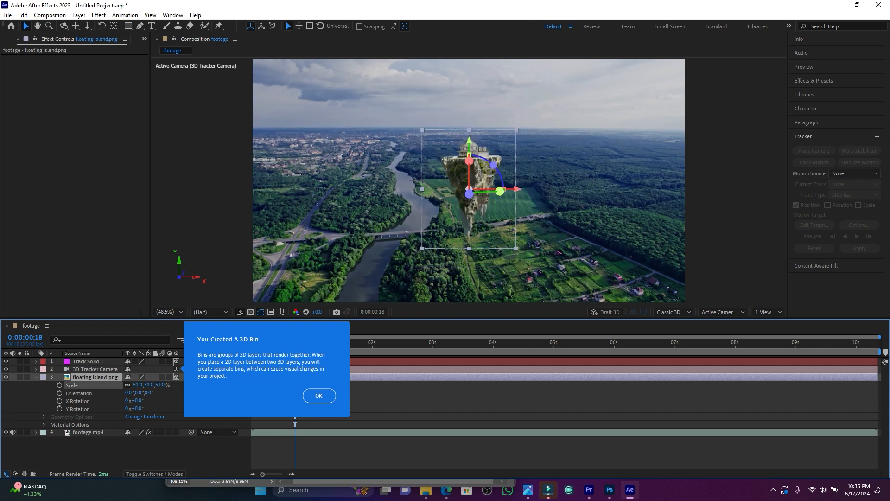
click(319, 395)
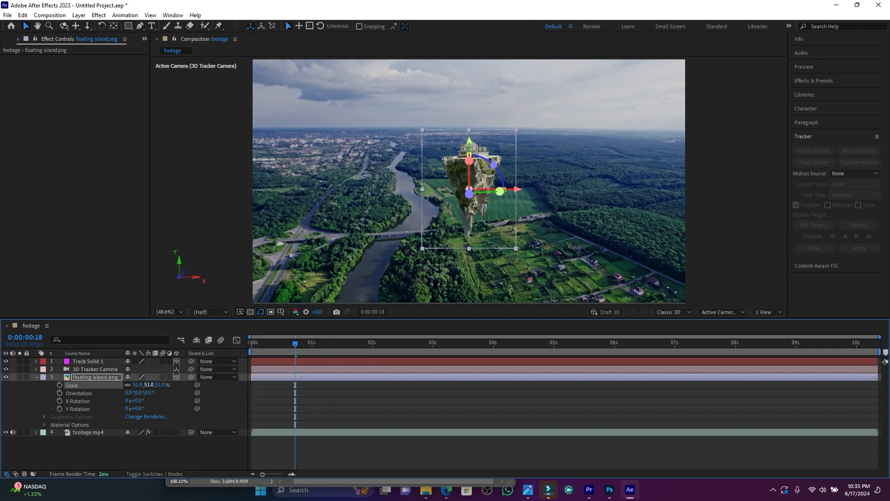
key(space)
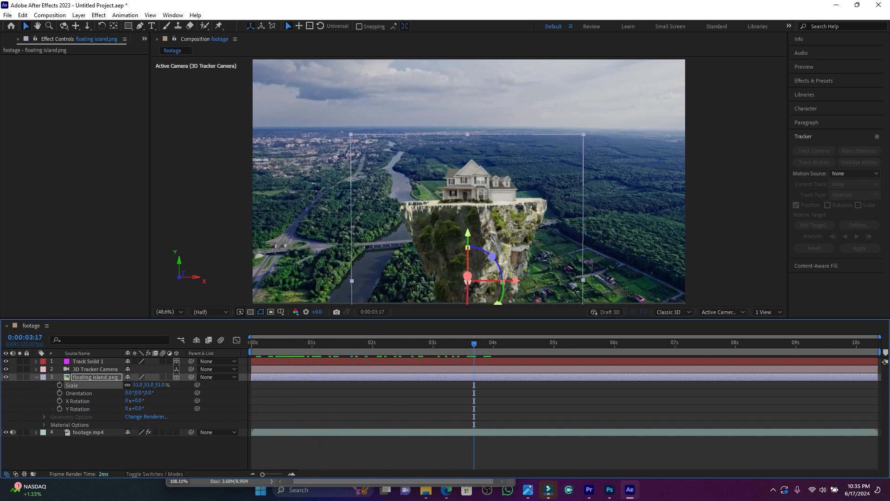
click(307, 343)
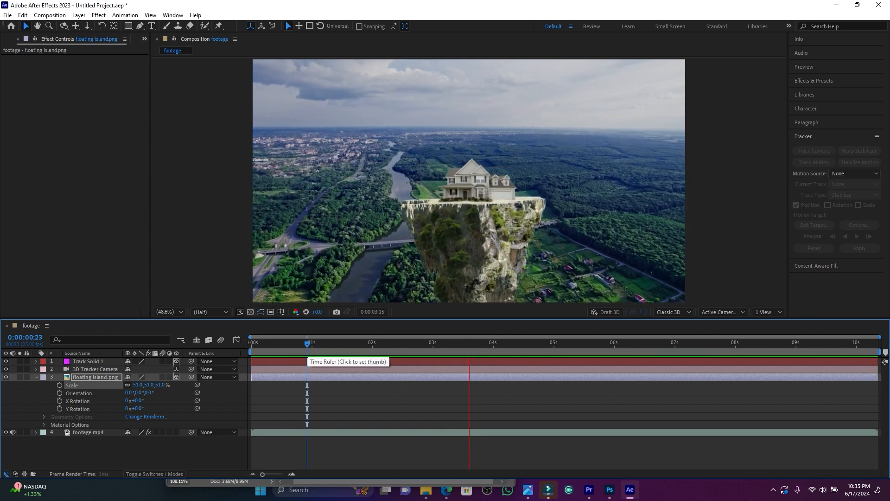
key(space)
drag(519, 343, 283, 344)
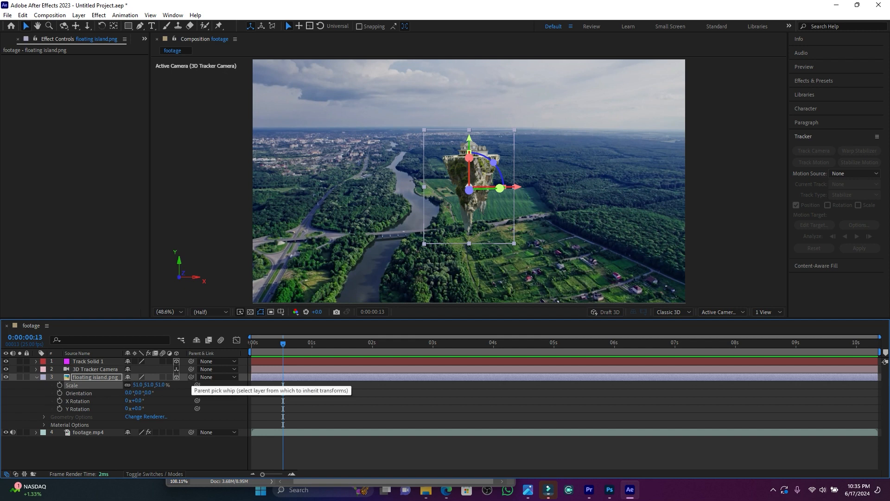
Parent the floating island.png layer to Track Solid 1 and preview the shot from the start.
drag(191, 376, 91, 361)
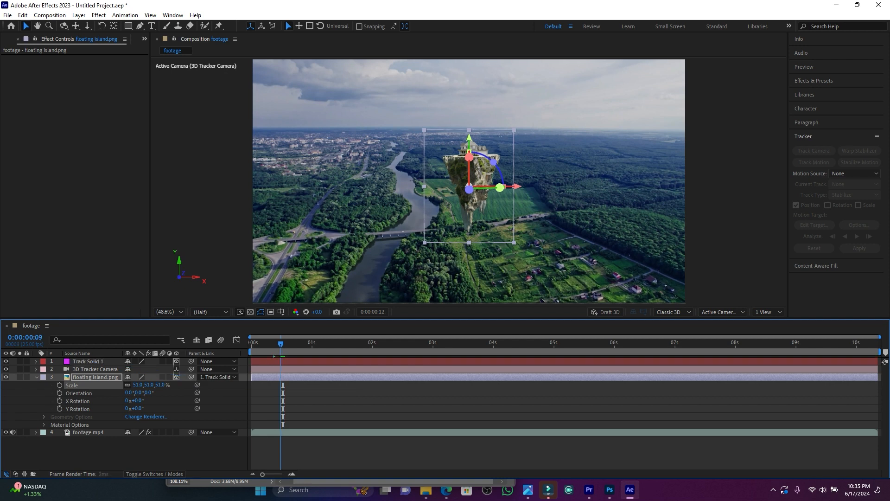
key(Home)
key(space)
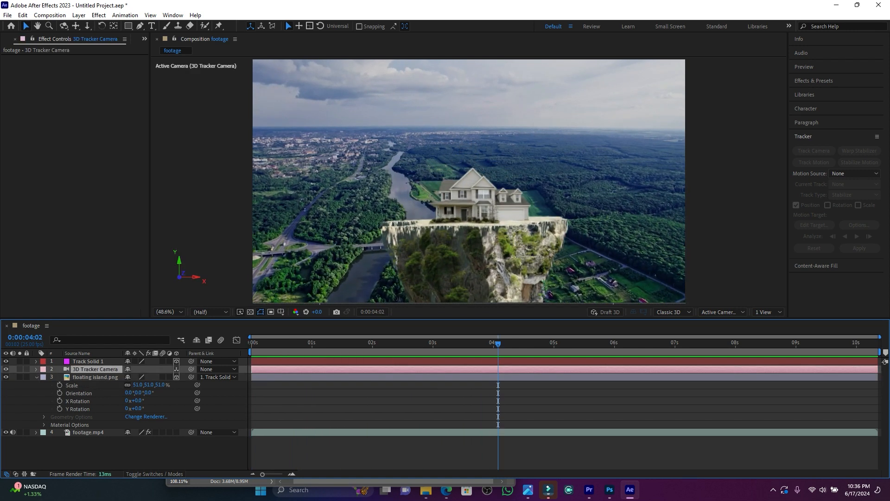
At 0:00:00:05, shift the floating island sideways over the river and set its scale to 31%.
drag(498, 344, 263, 344)
click(470, 178)
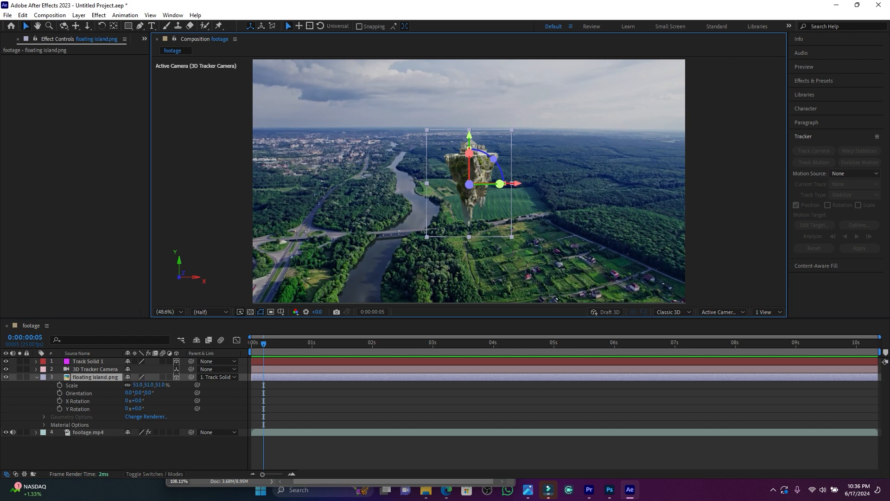
drag(517, 184, 482, 183)
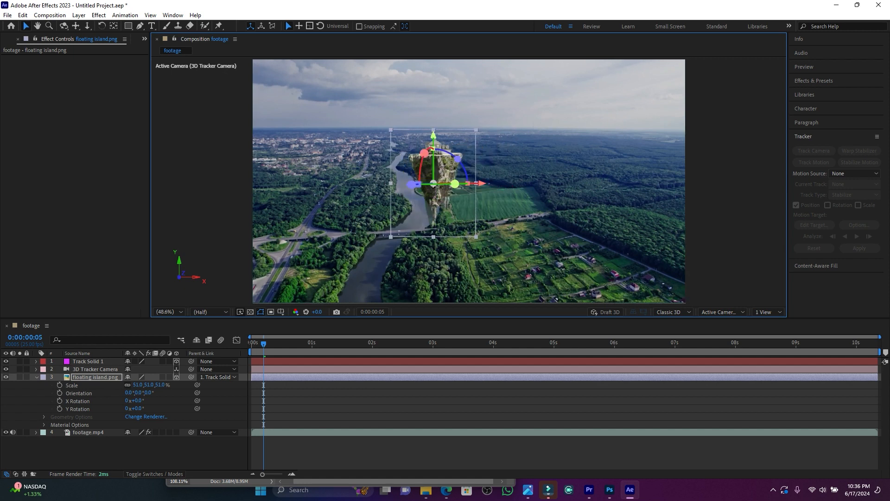
drag(138, 385, 129, 385)
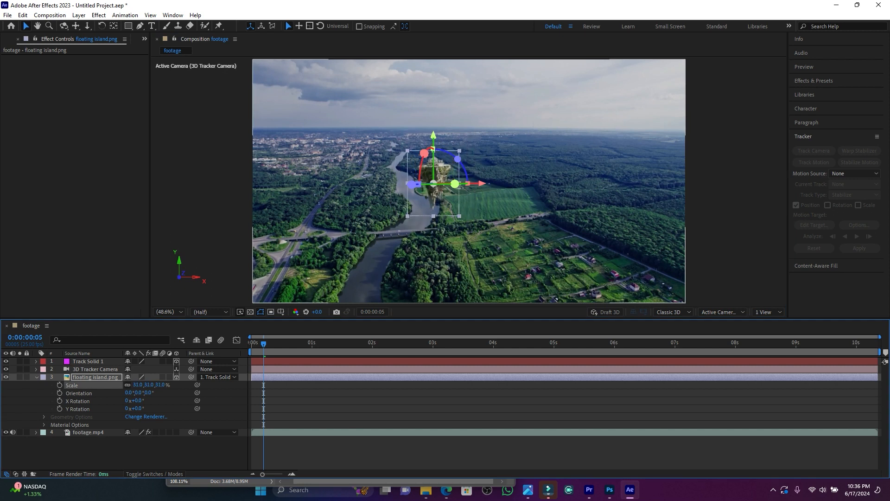
Raise the floating island to the horizon, shift it back above the green field and preview the shot.
drag(433, 136, 433, 95)
drag(468, 141, 493, 141)
key(space)
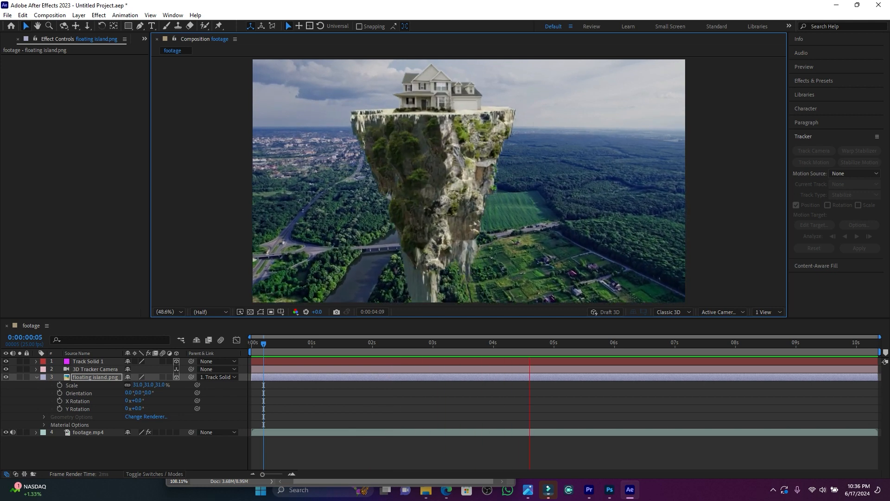
key(space)
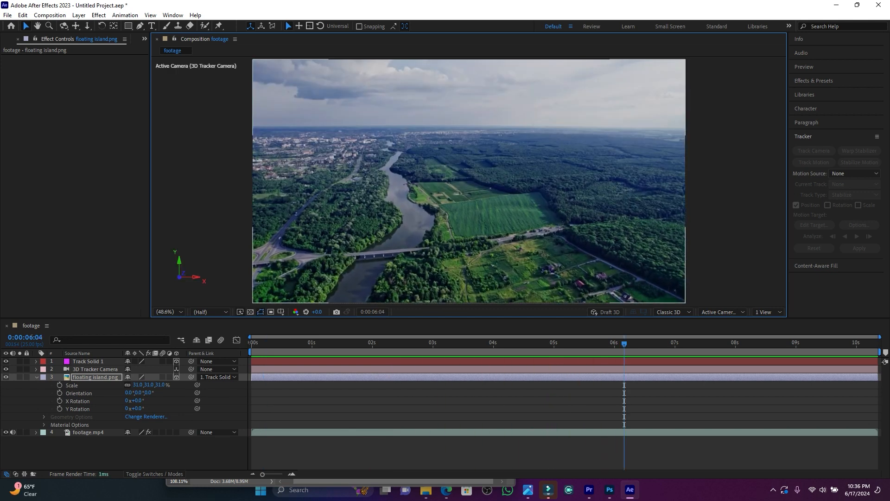
key(Home)
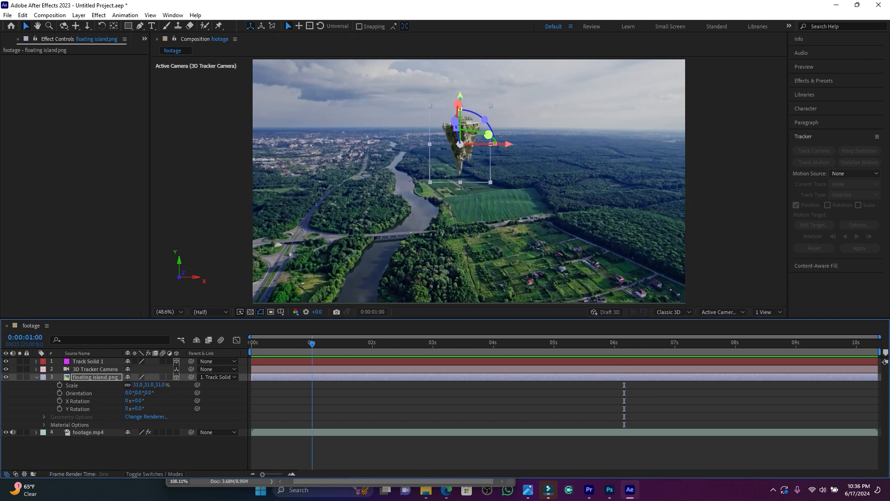
Try the floating island over the forest on the far right of the shot and preview its movement.
drag(481, 141, 588, 141)
key(space)
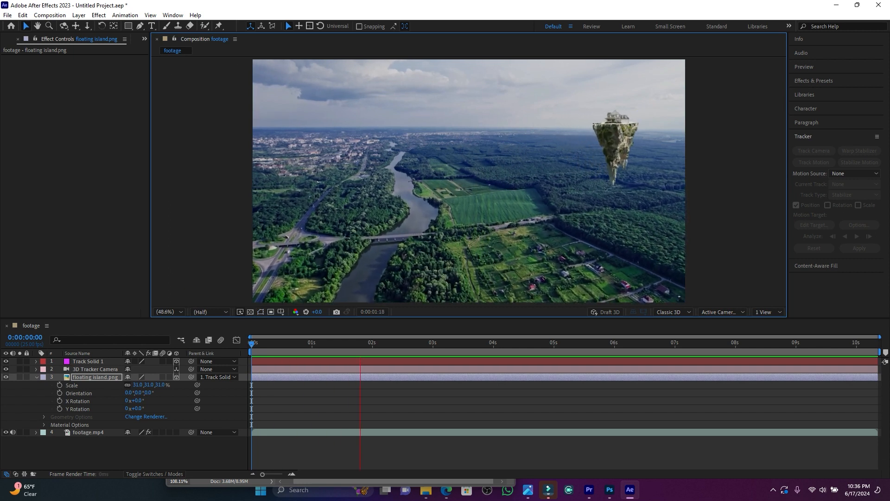
key(space)
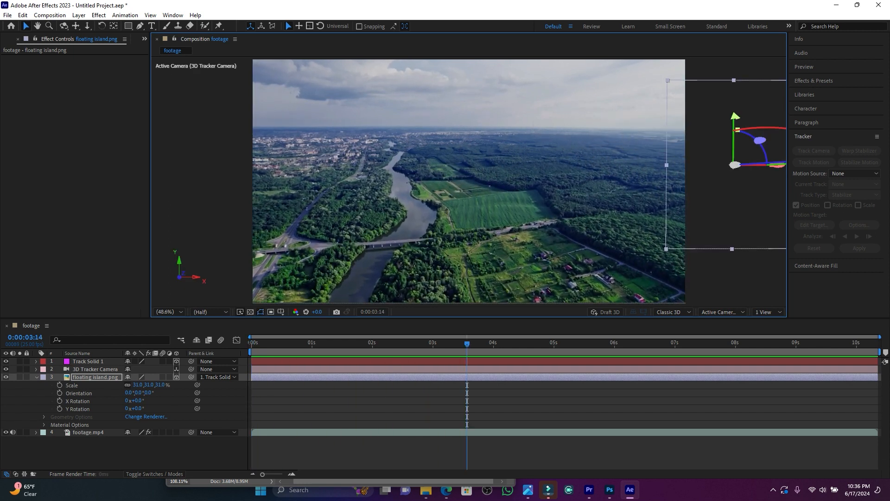
drag(466, 344, 305, 344)
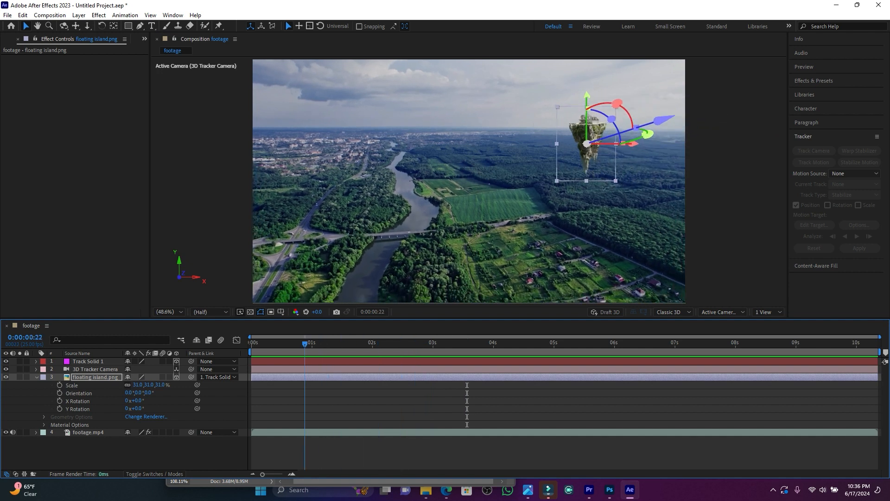
At 0:00:00:22, move the floating island back above the green field and preview the shot.
drag(633, 144, 507, 144)
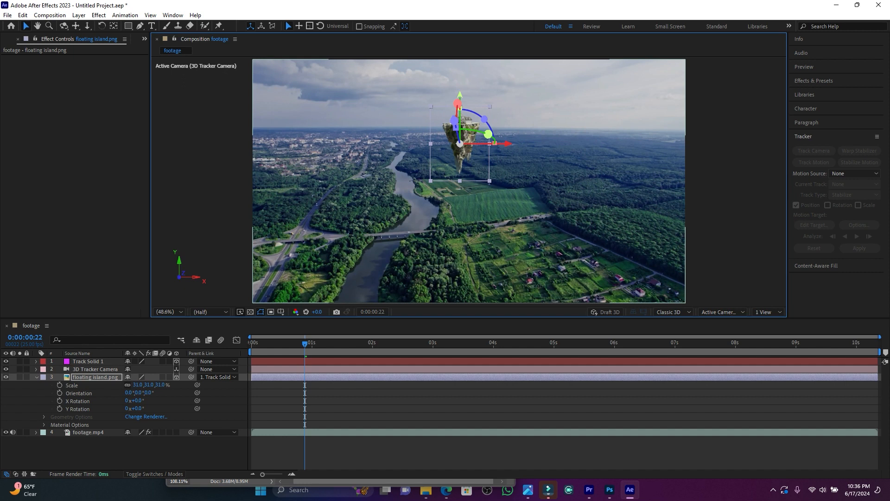
drag(507, 144, 516, 144)
key(space)
key(space)
Scale the floating island to 16%, raise it into the sky above the horizon and preview the shot.
drag(138, 385, 131, 385)
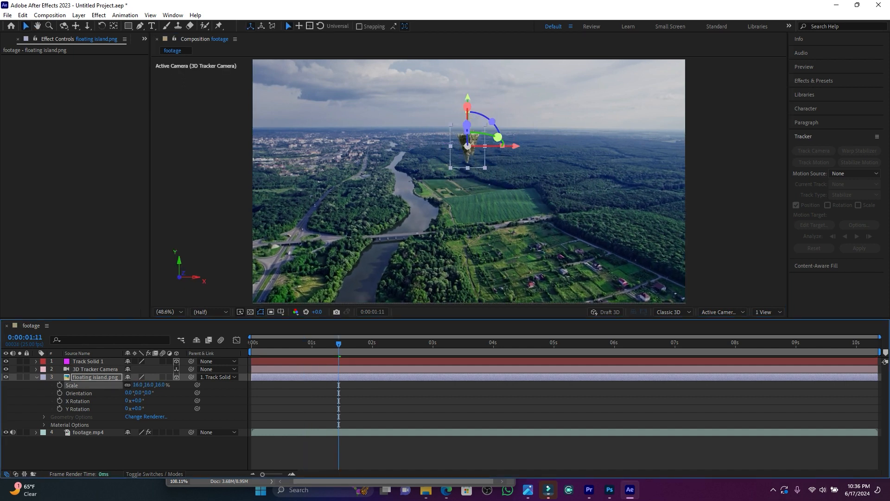
drag(467, 108, 468, 89)
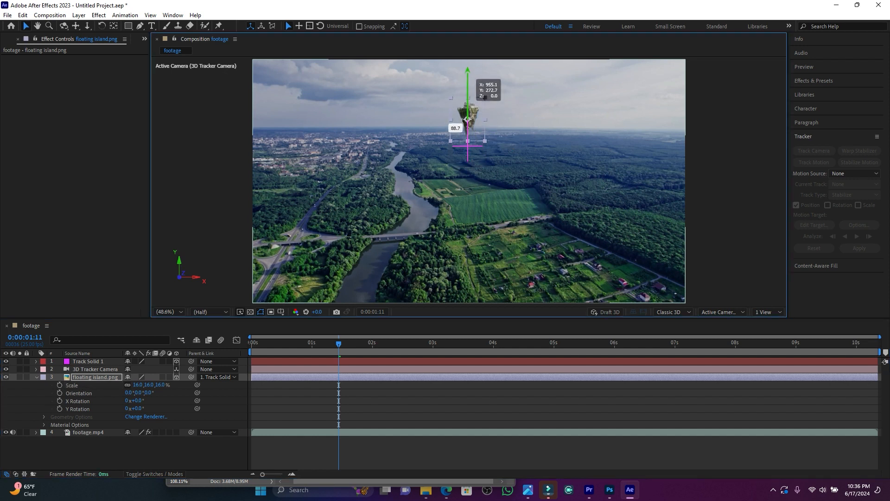
key(space)
key(space)
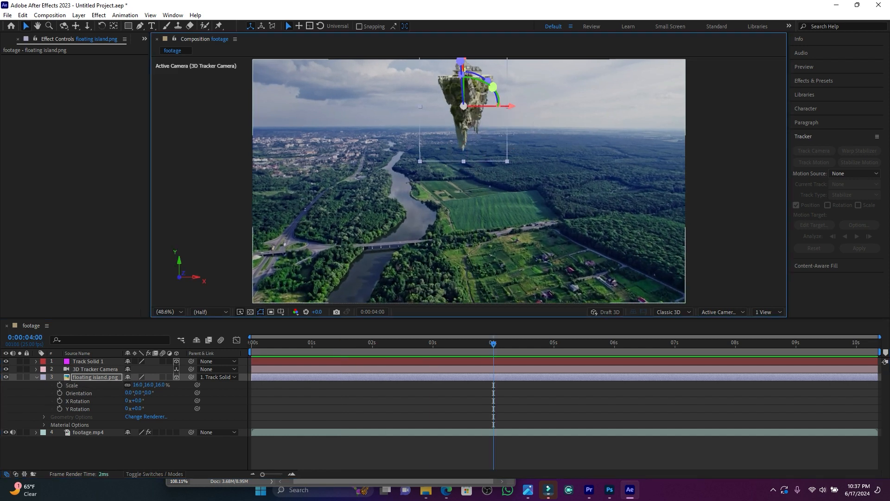
Check the island around 0:00:03:00 and lower it to just under the horizon, beside the upper river bend.
click(431, 344)
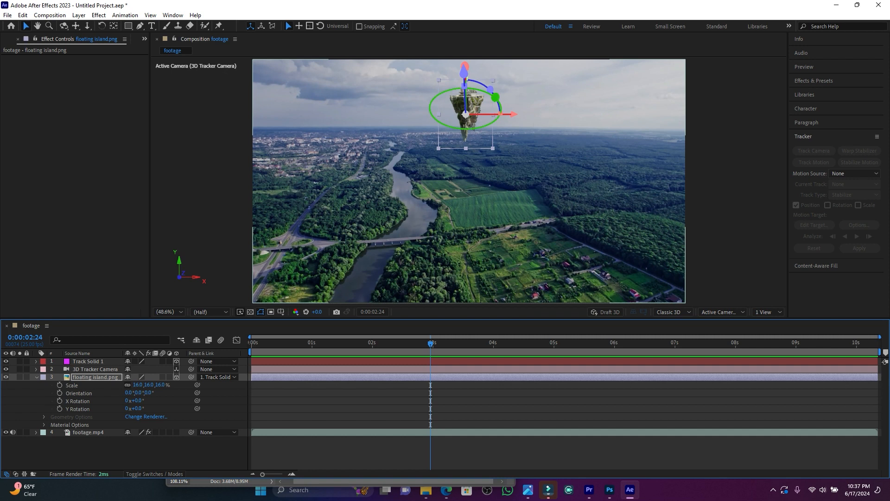
drag(430, 343, 474, 343)
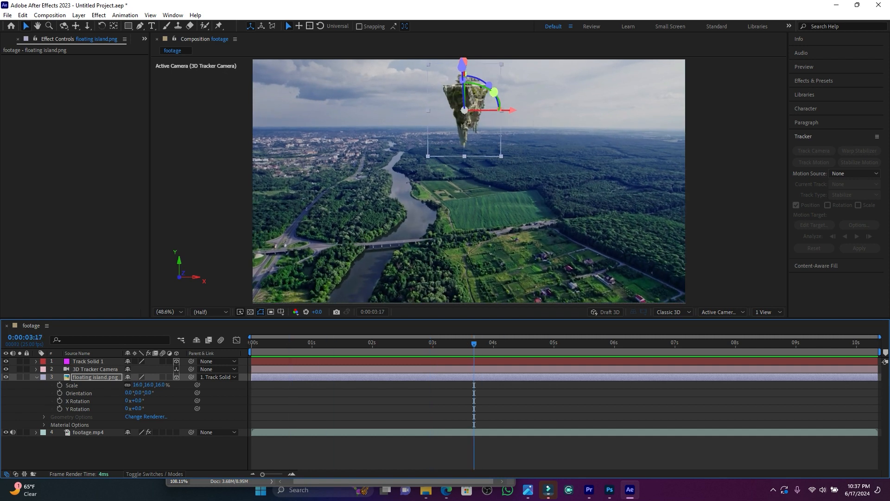
drag(464, 110, 438, 144)
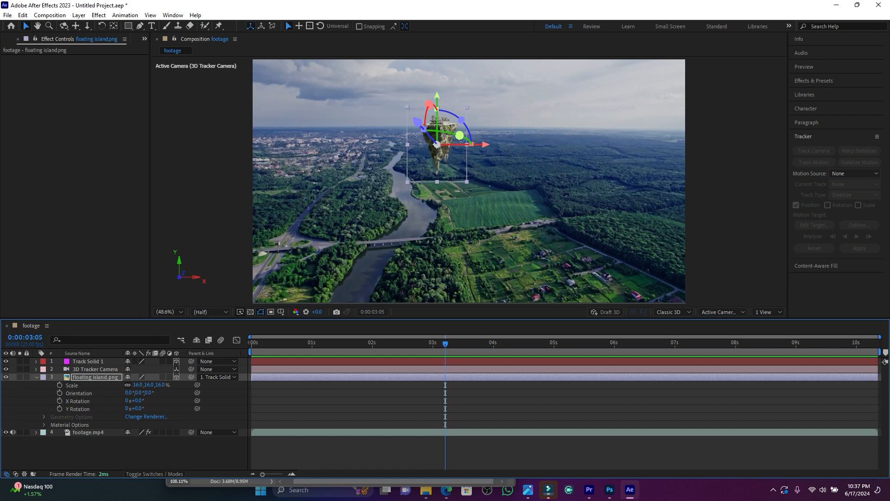
Collapse the layer properties and add floating island.png to the composition again, above the Track Solid 1 layer.
key(u)
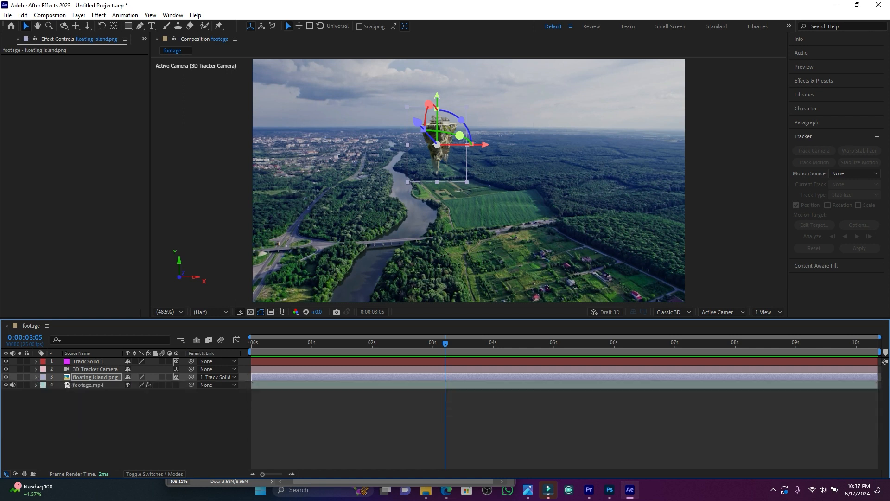
key(ctrl+0)
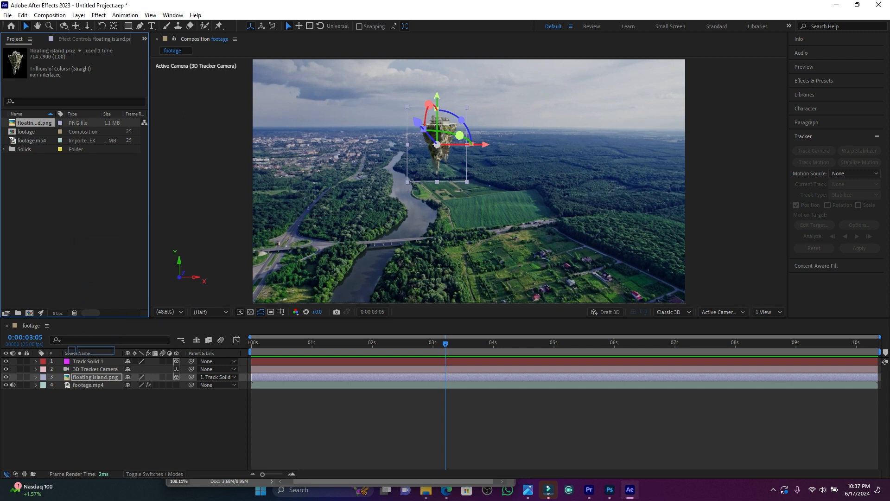
click(101, 361)
key(ctrl+slash)
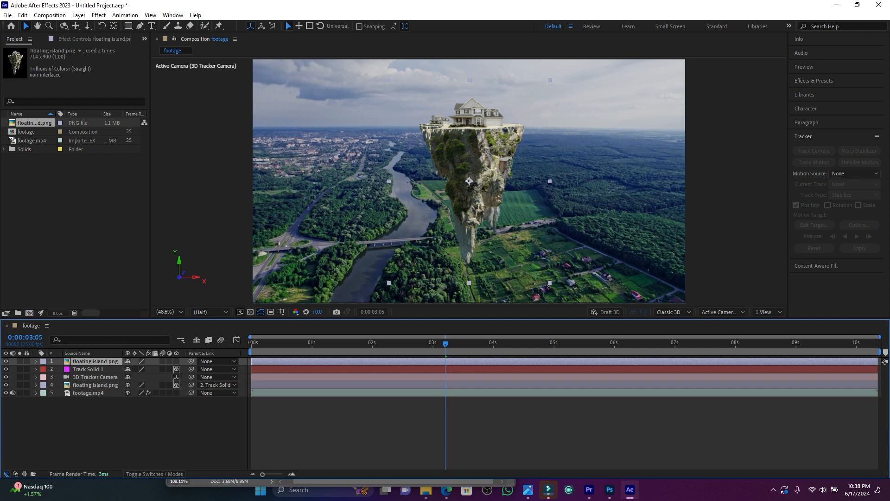
Scale the second floating island to 44% and place it over the forest to the right of the first island.
key(s)
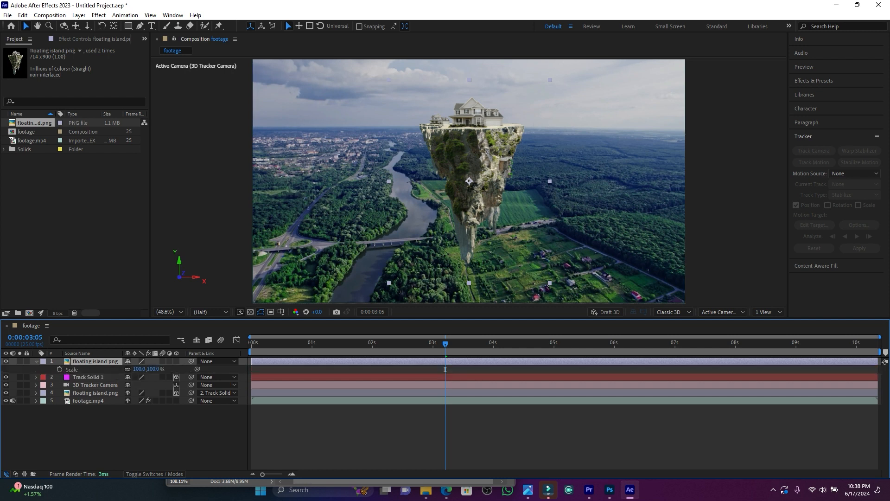
drag(138, 369, 113, 369)
drag(471, 176, 586, 130)
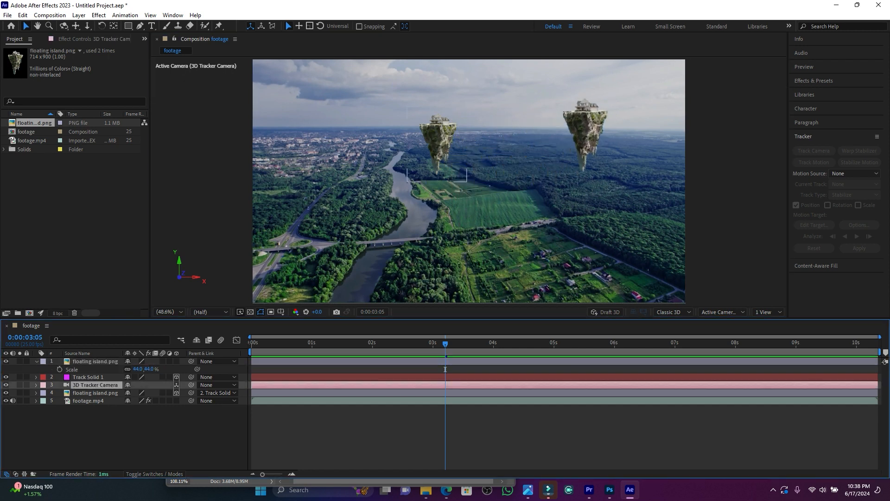
Make the second floating island a 3D layer, shift it back into frame over the forest and preview the shot.
click(95, 361)
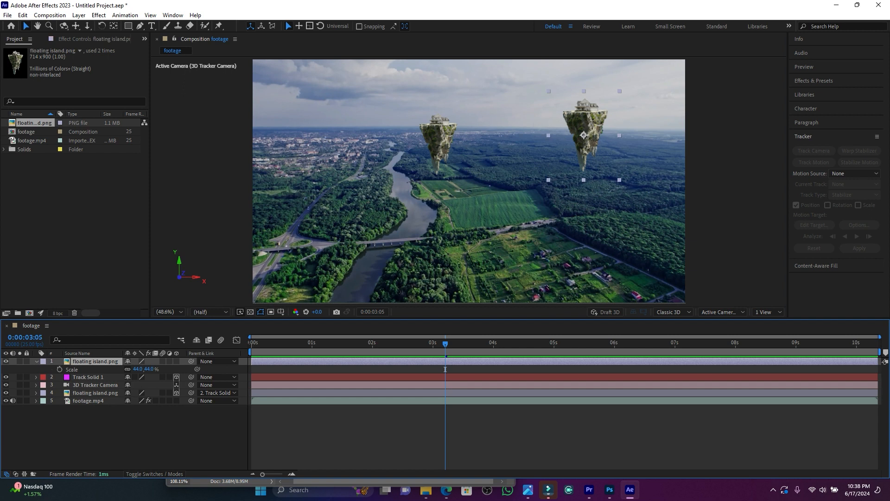
click(176, 361)
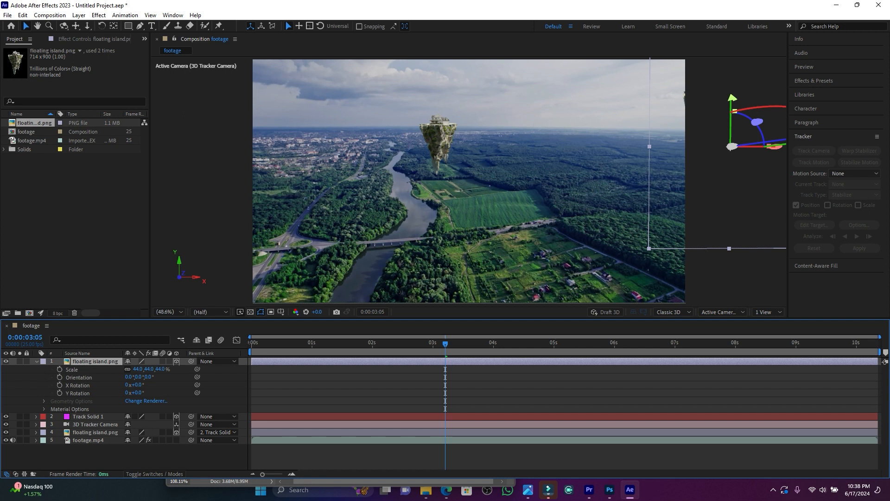
drag(773, 147, 648, 146)
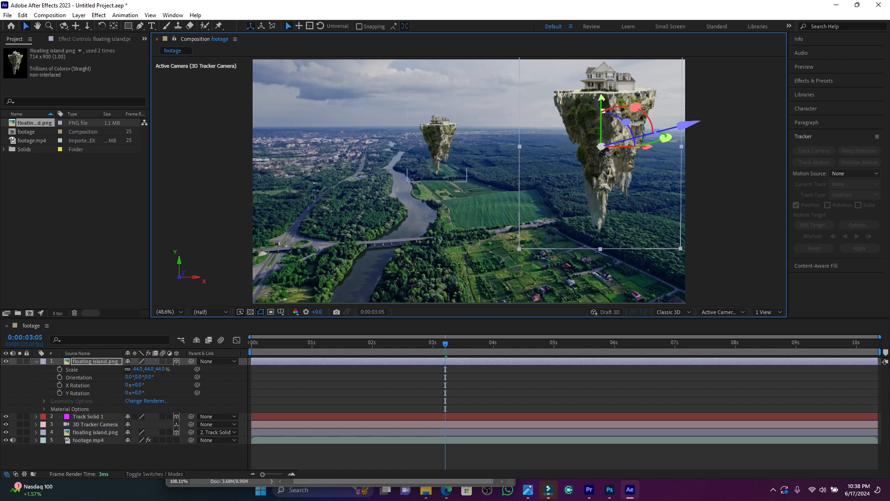
key(space)
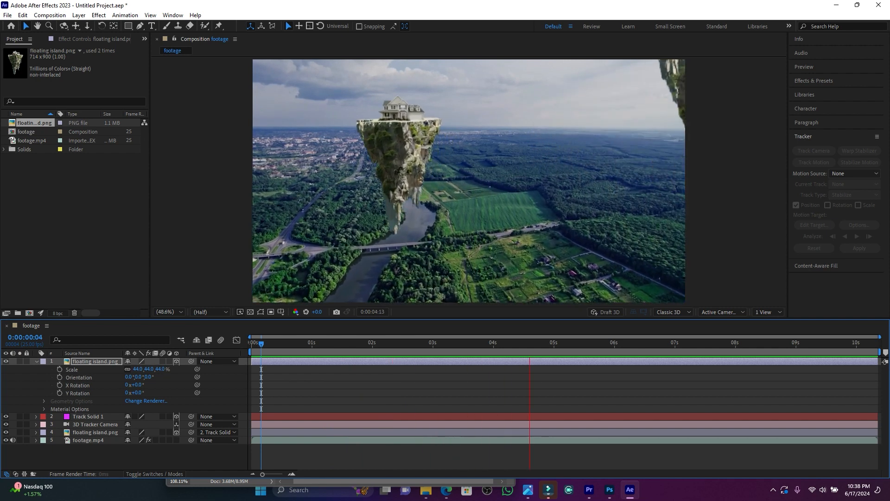
key(space)
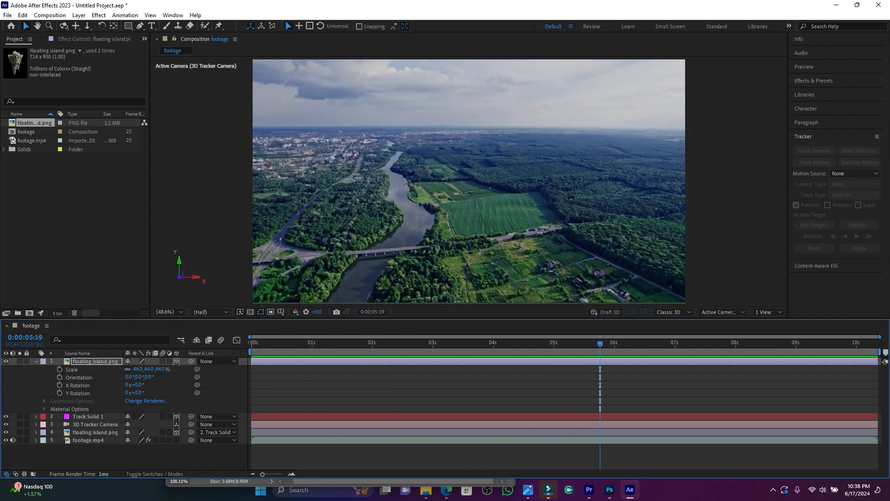
At 0:00:00:00, move the second floating island farther back and lower over the forest, and preview the shot.
key(Home)
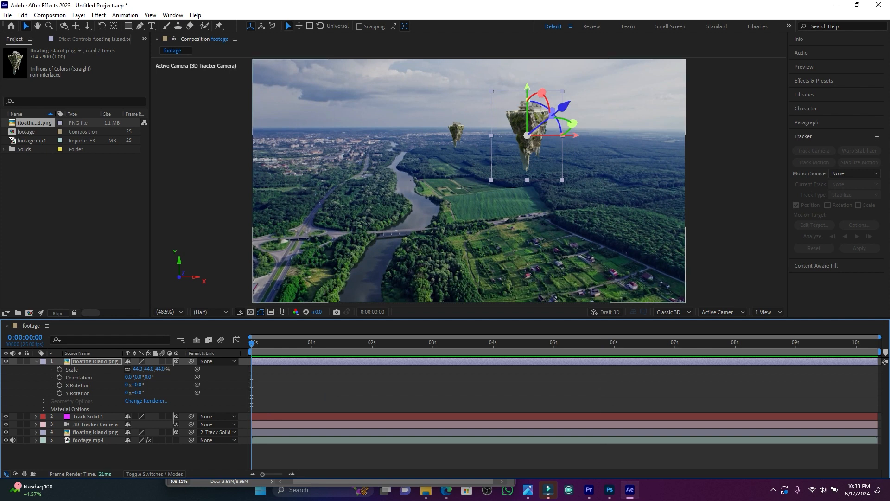
drag(564, 108, 556, 126)
key(space)
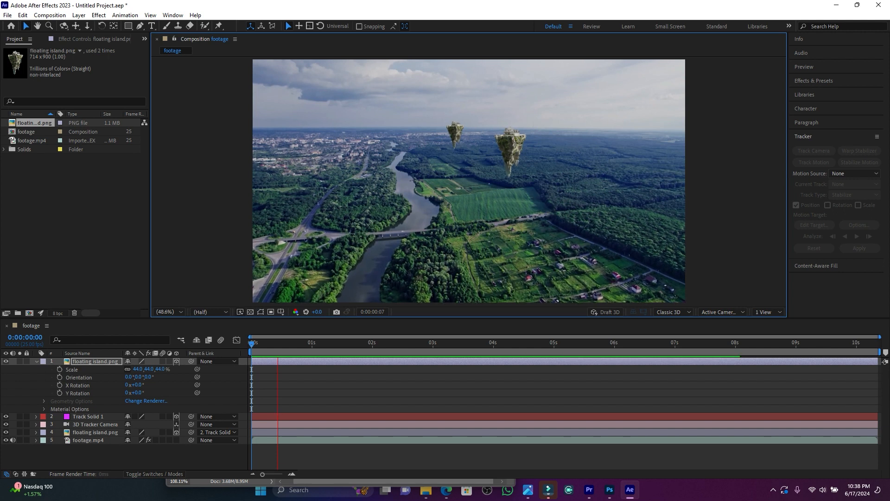
Move the floating island over the river along its depth axis and preview the shot.
key(space)
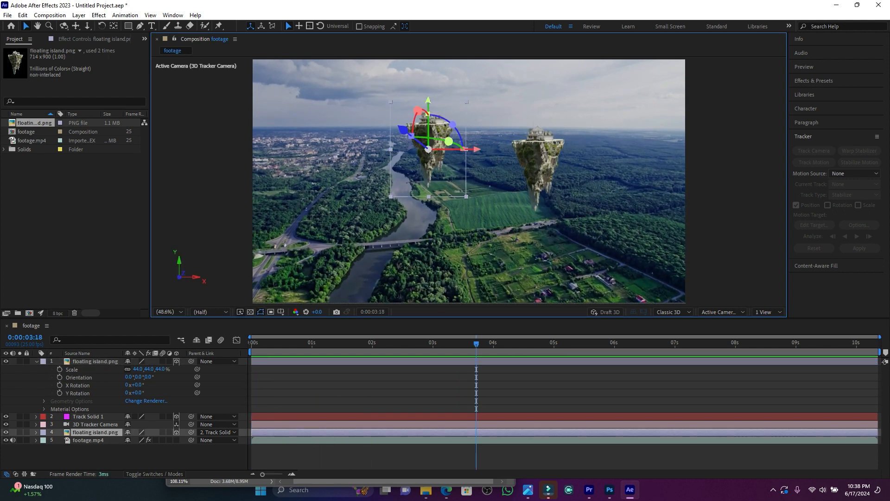
key(space)
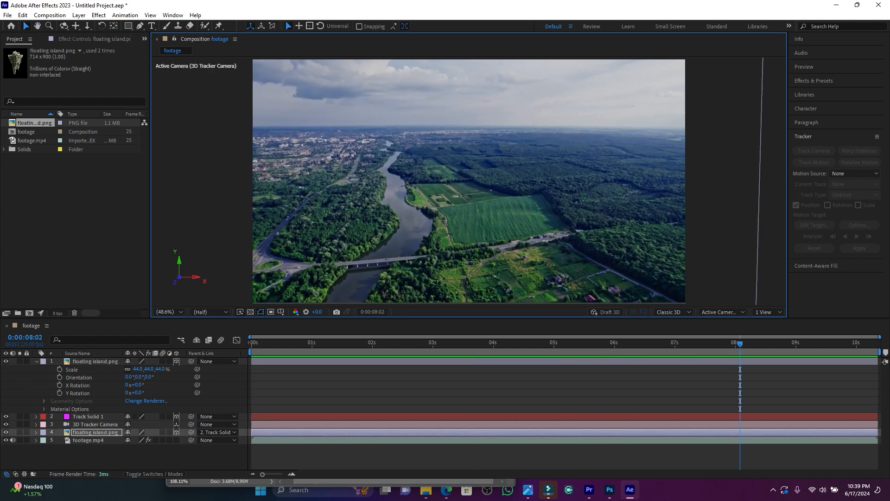
key(space)
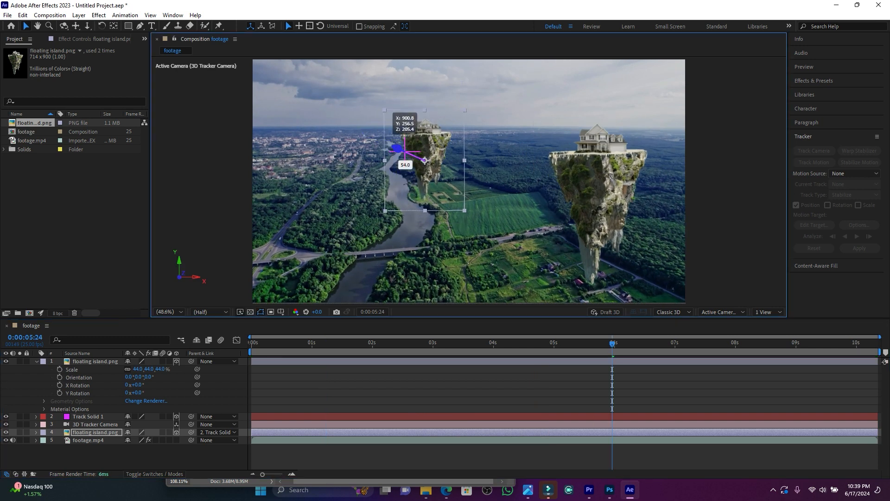
key(space)
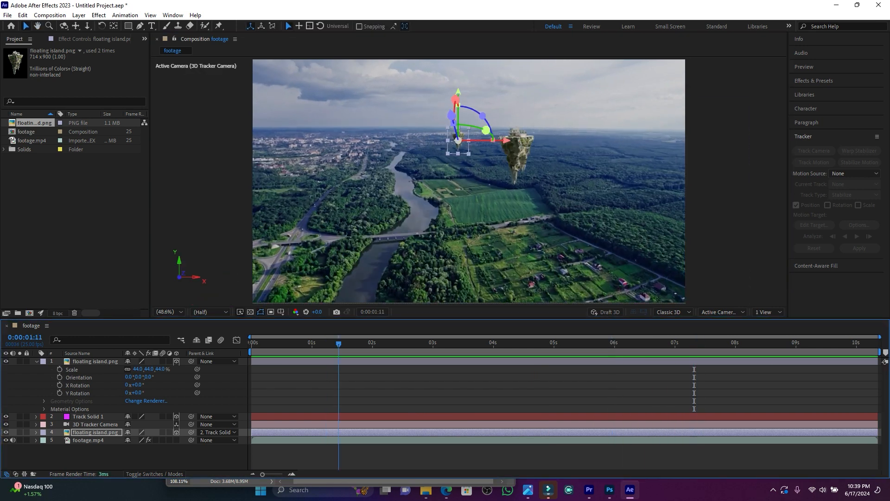
key(space)
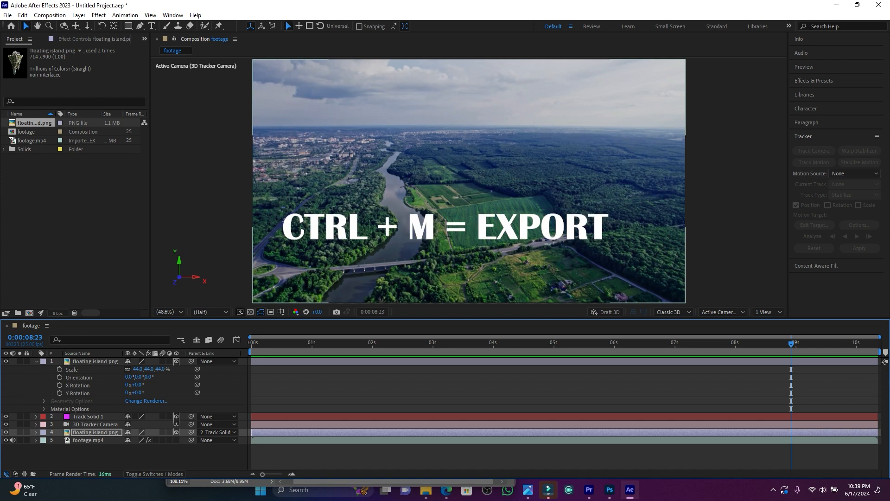
Add the footage composition to the render queue and confirm H.264 as its output format.
key(ctrl+m)
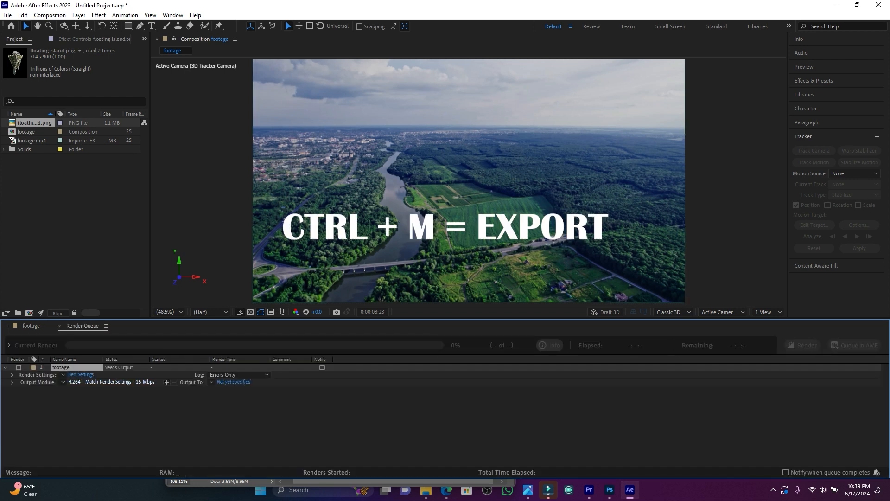
click(111, 382)
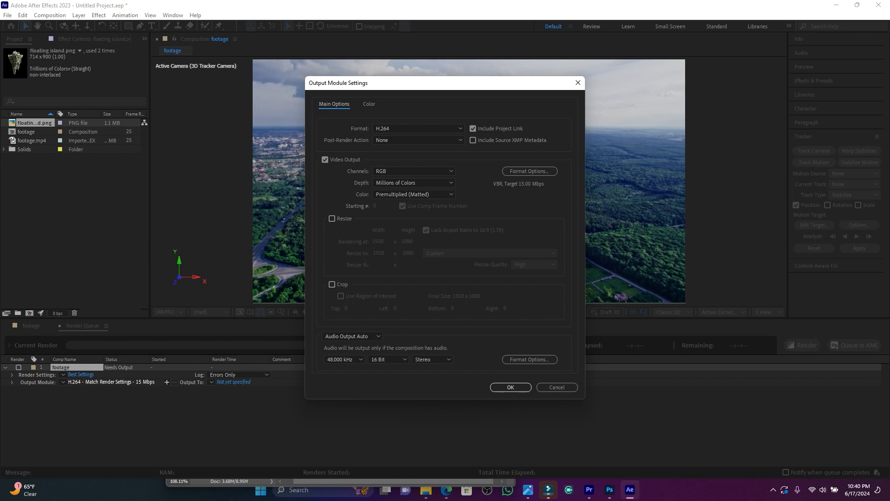
click(510, 387)
Name the output movie final, save it to the floating island folder on drive D and render it.
click(234, 382)
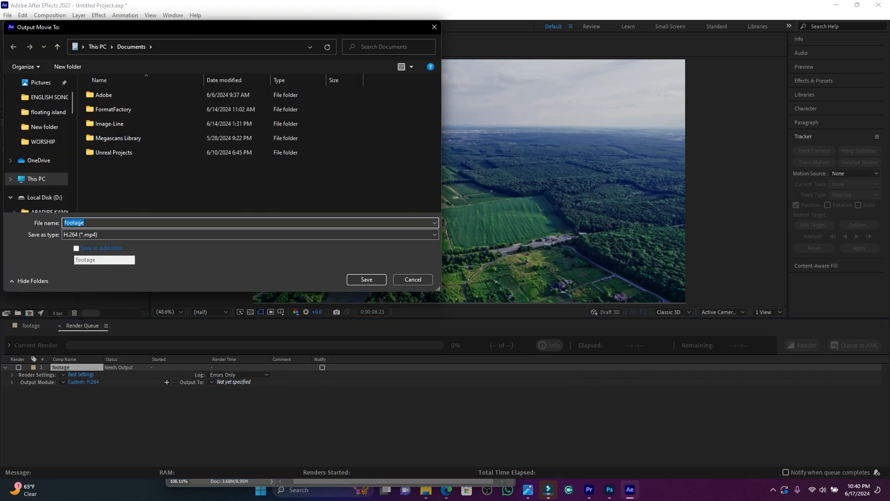
text(final)
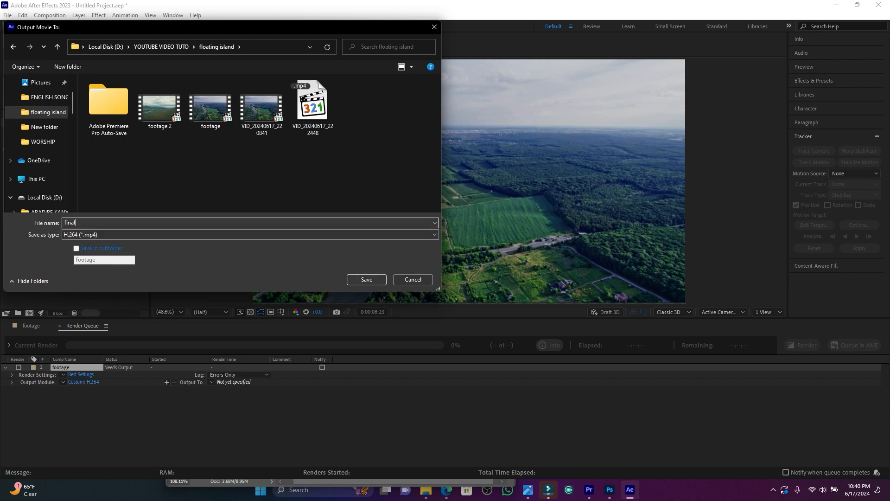
key(Return)
click(803, 345)
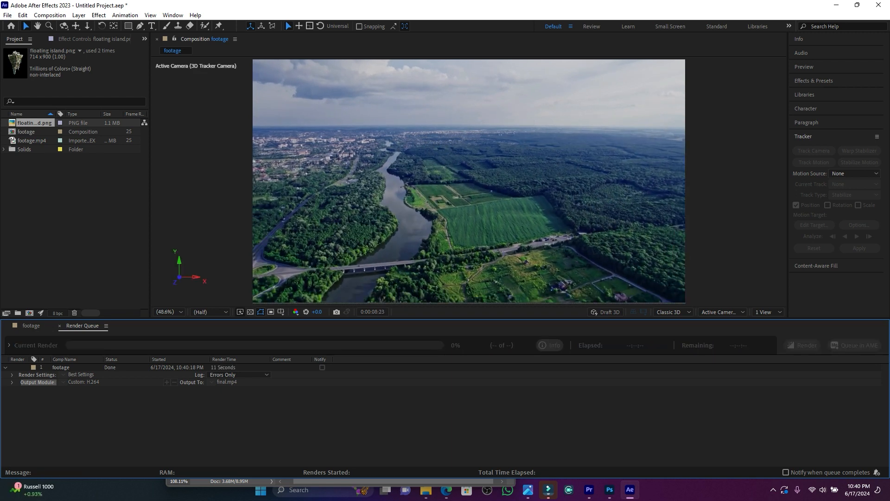
Switch to Premiere Pro, import final.mp4 and create a sequence from it, briefly playing the clip.
click(589, 489)
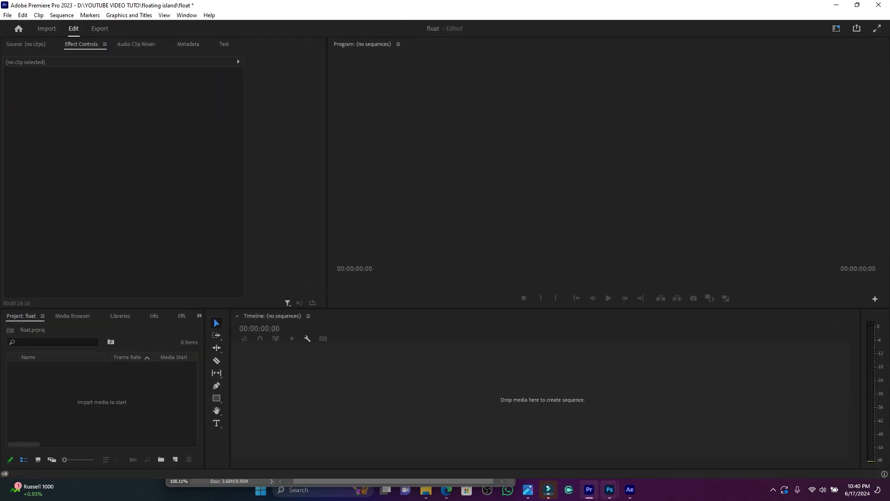
double_click(102, 402)
click(211, 106)
key(Return)
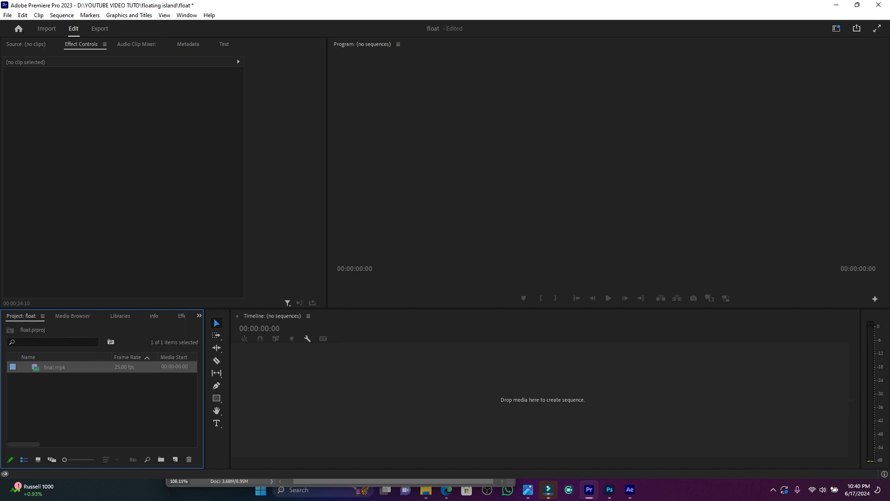
drag(55, 367, 399, 394)
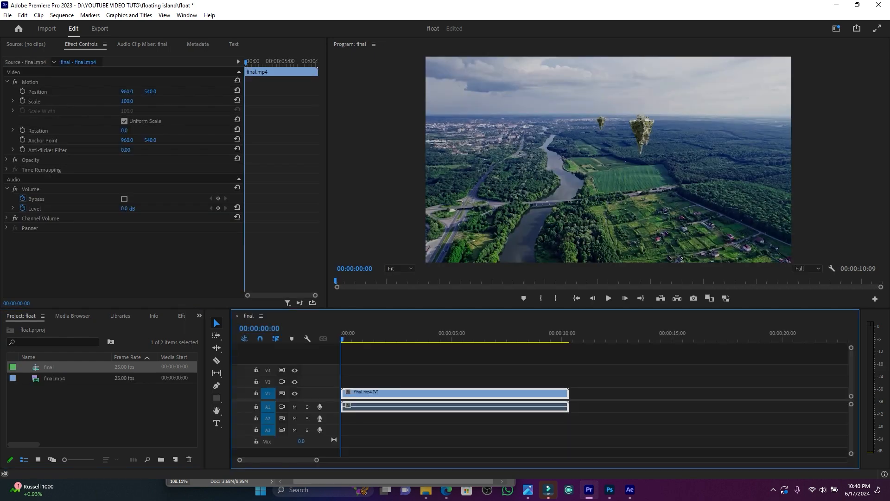
key(space)
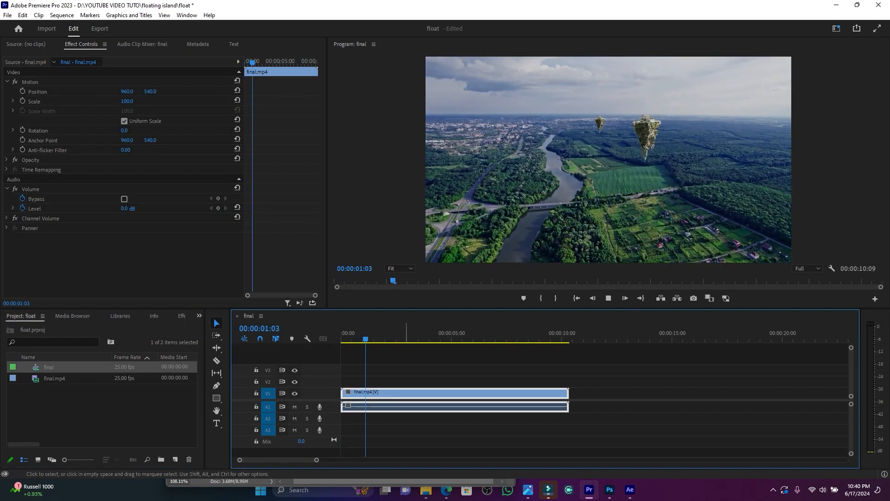
key(space)
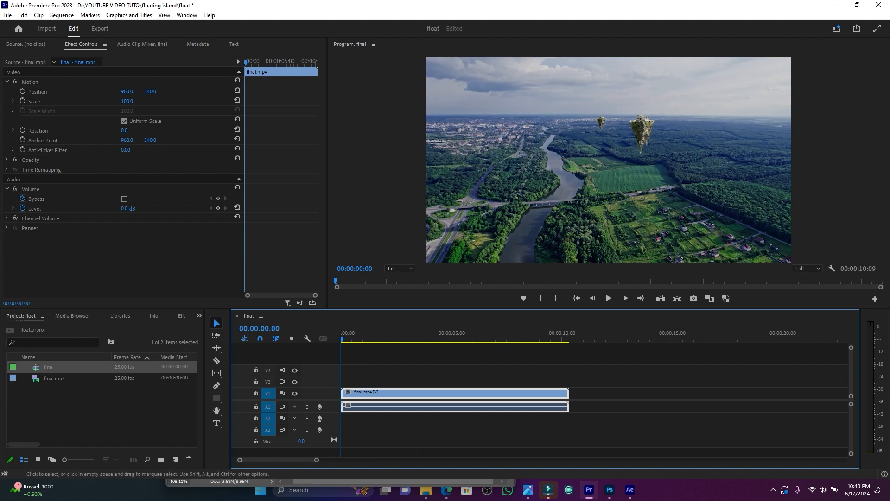
Create an adjustment layer and place it on V2, extended over the full length of the final.mp4 clip.
click(175, 459)
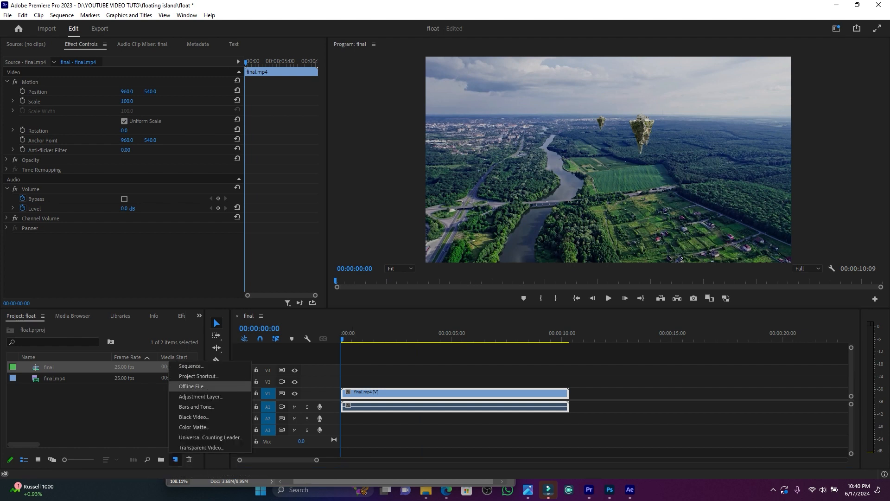
click(200, 396)
click(459, 276)
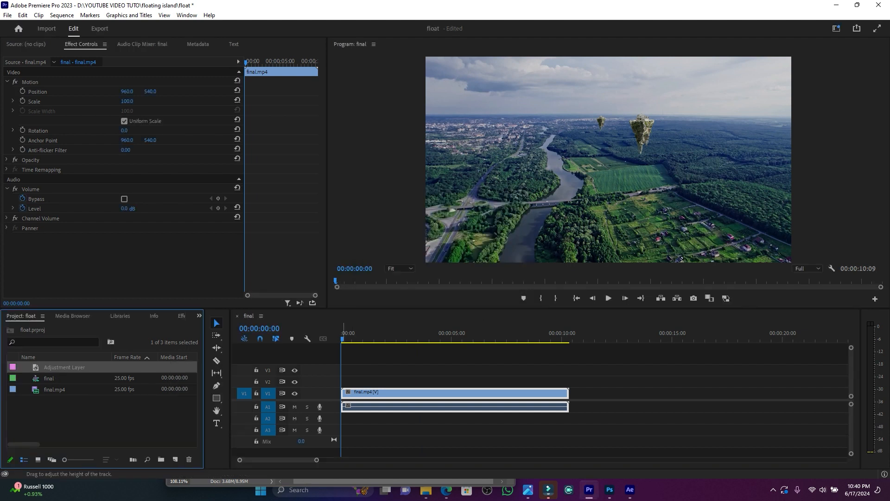
drag(65, 366, 346, 381)
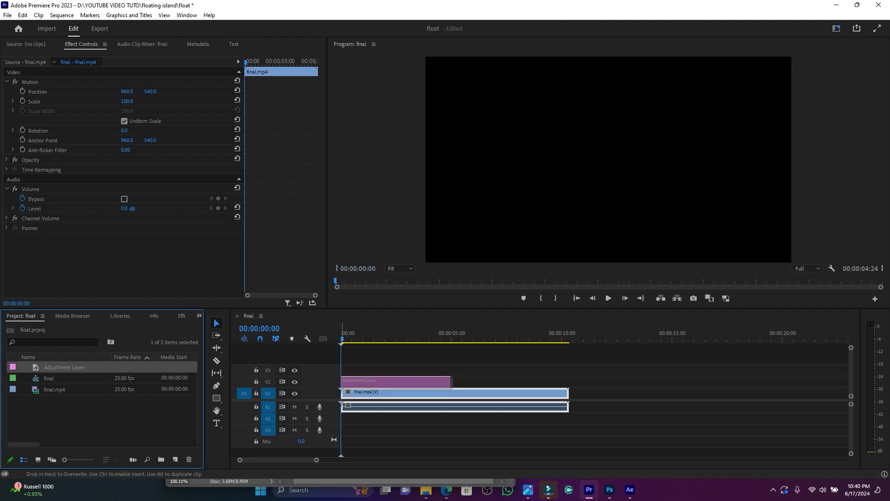
drag(449, 381, 569, 381)
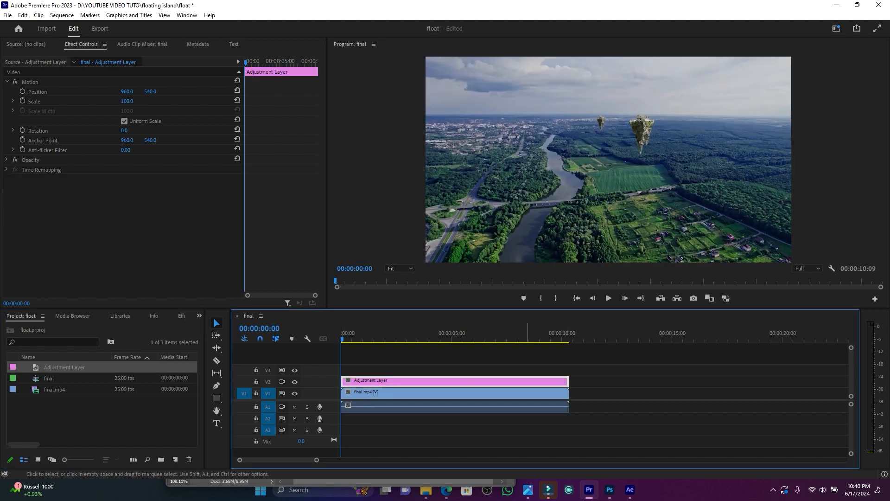
Find the Crop effect in the video effects and apply it to the adjustment layer.
key(shift+7)
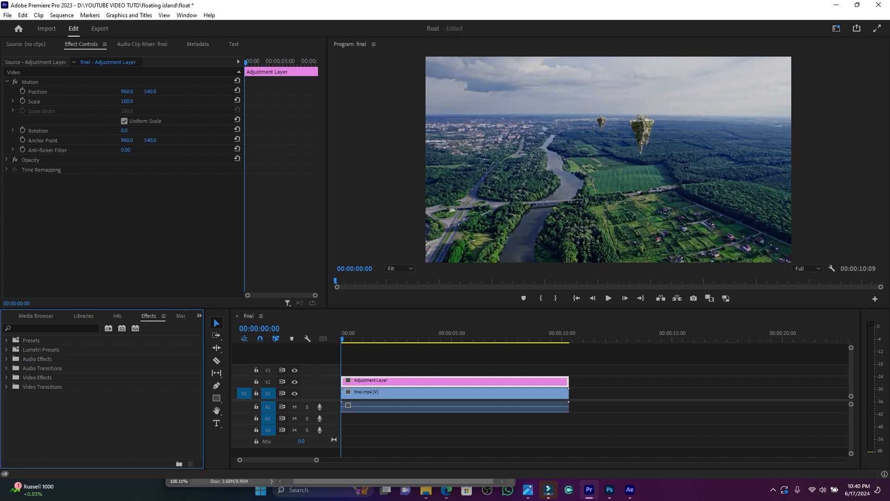
click(47, 329)
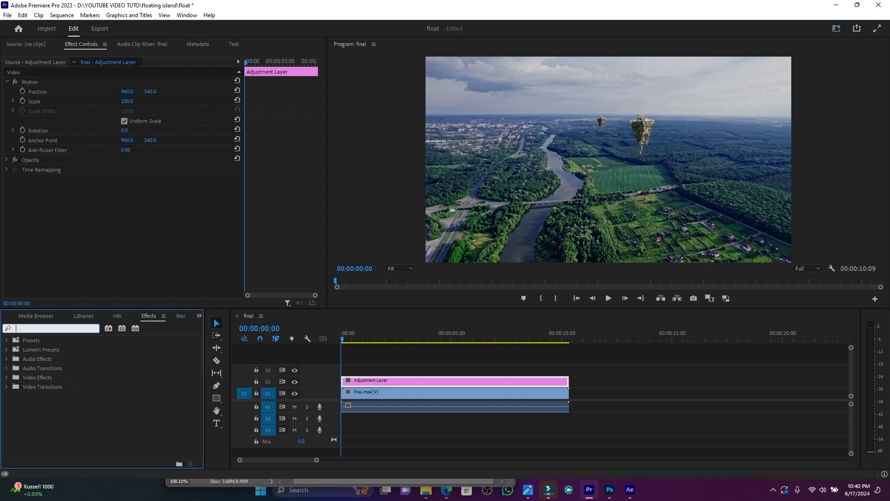
text(crop)
drag(38, 395, 400, 382)
Crop the adjustment layer by 8% at the bottom and 8% at the top, and preview the letterboxed shot.
click(125, 228)
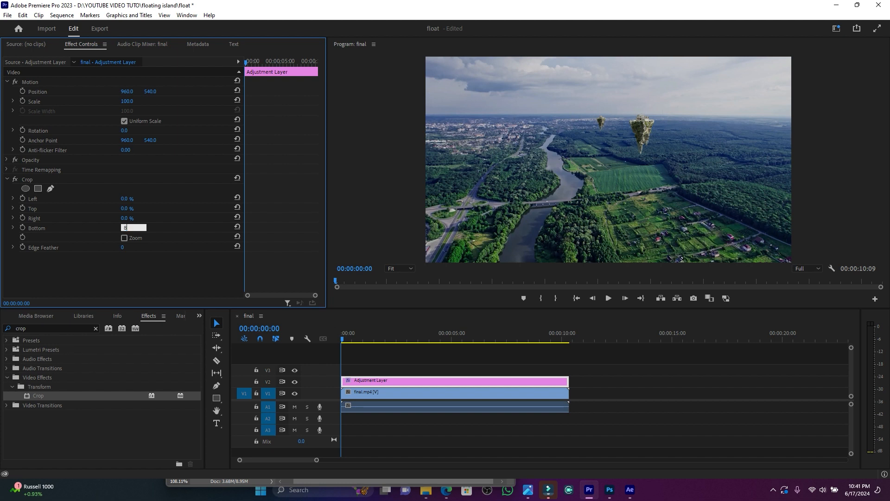
click(125, 208)
text(8)
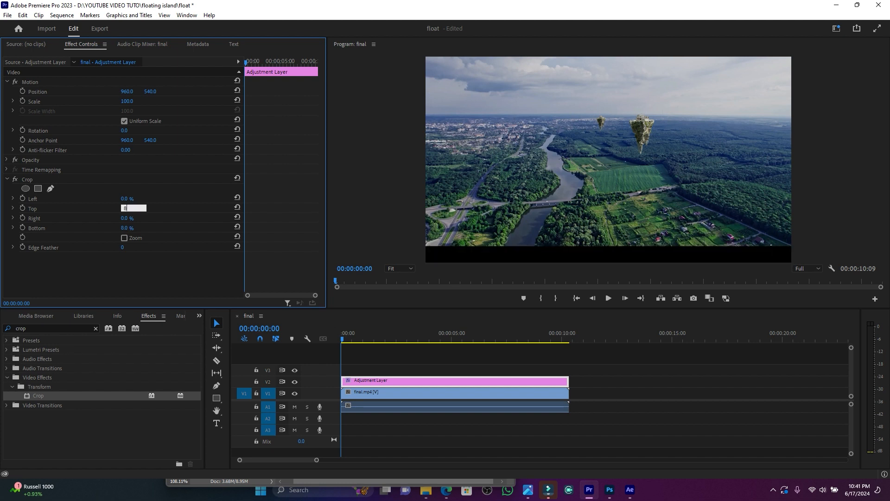
key(Return)
key(space)
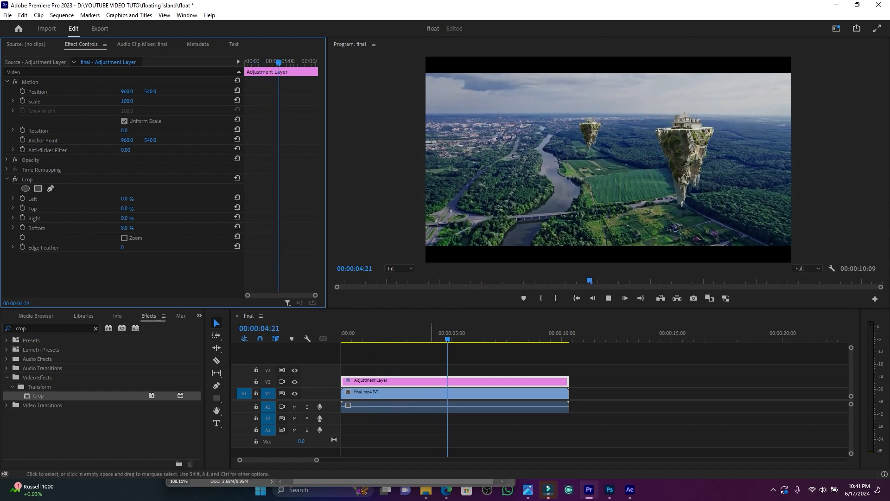
key(space)
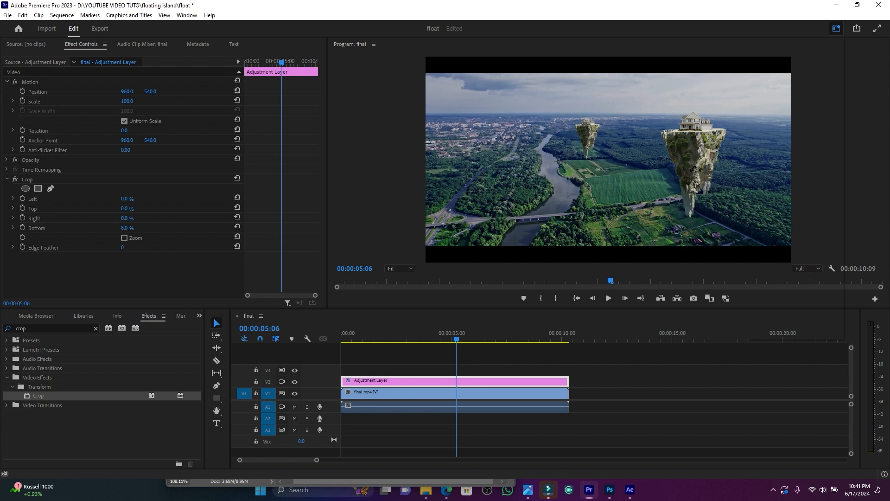
Switch to the Color workspace and show the Lumetri Basic Correction settings for the adjustment layer.
click(836, 28)
click(761, 117)
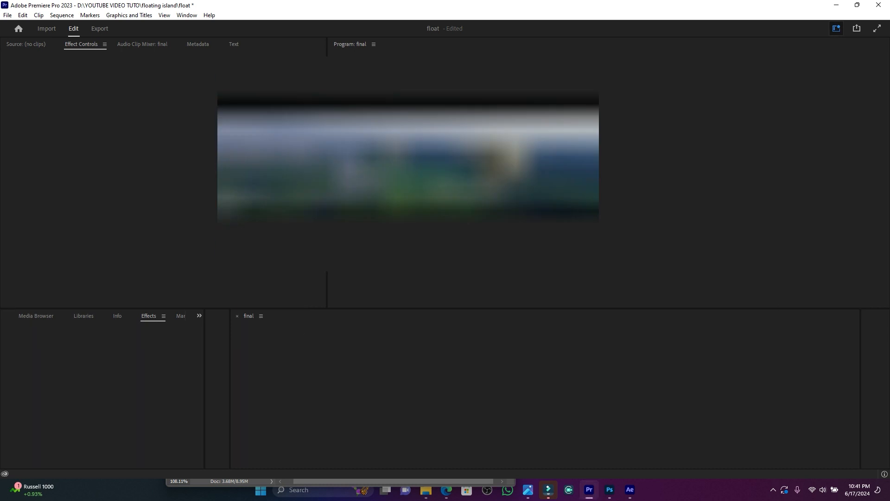
click(749, 86)
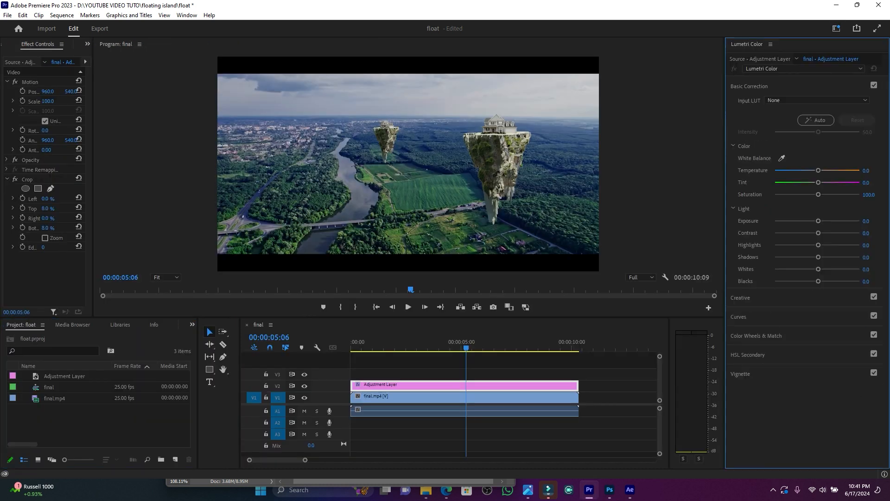
Grade the adjustment layer with tint -26.1, contrast 42.4, temperature 23.9 and blacks -9.8, and play the sequence from the start.
drag(819, 182, 806, 183)
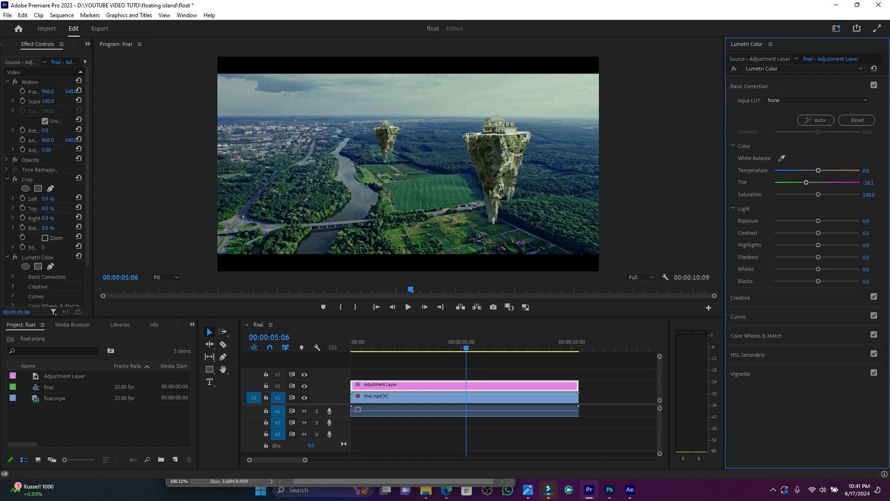
drag(818, 233, 828, 233)
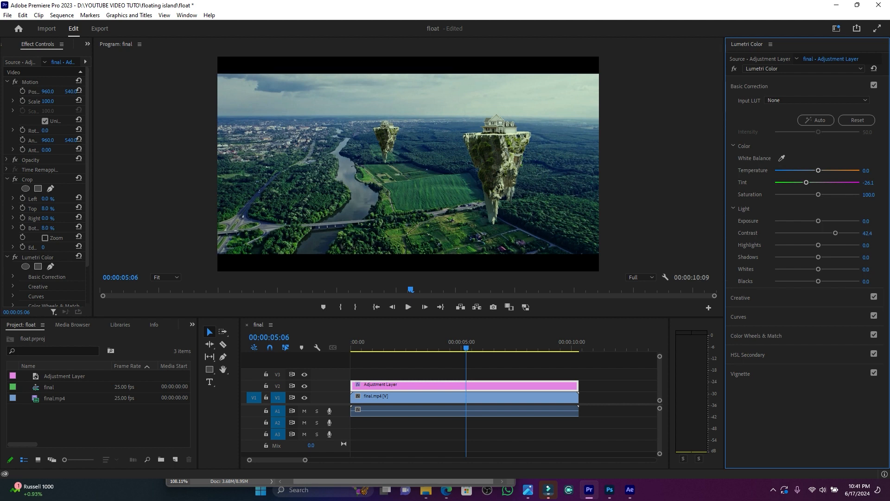
drag(819, 171, 825, 170)
drag(818, 281, 815, 281)
drag(393, 343, 350, 343)
key(space)
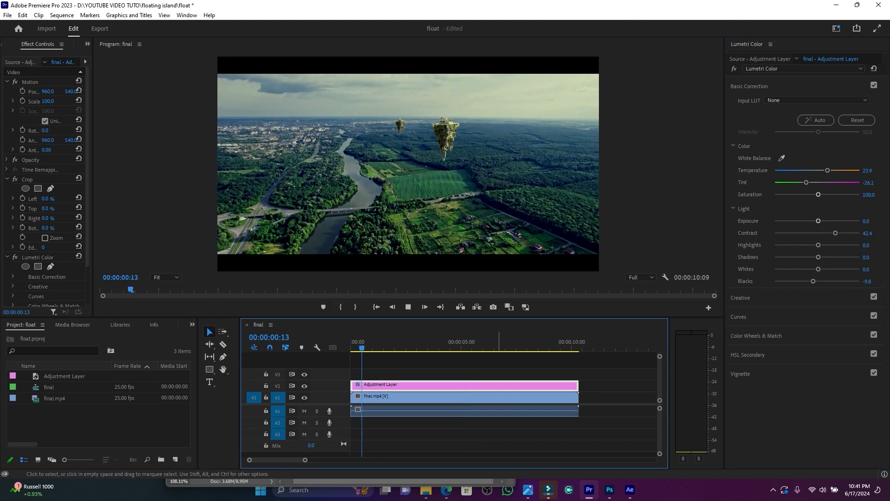